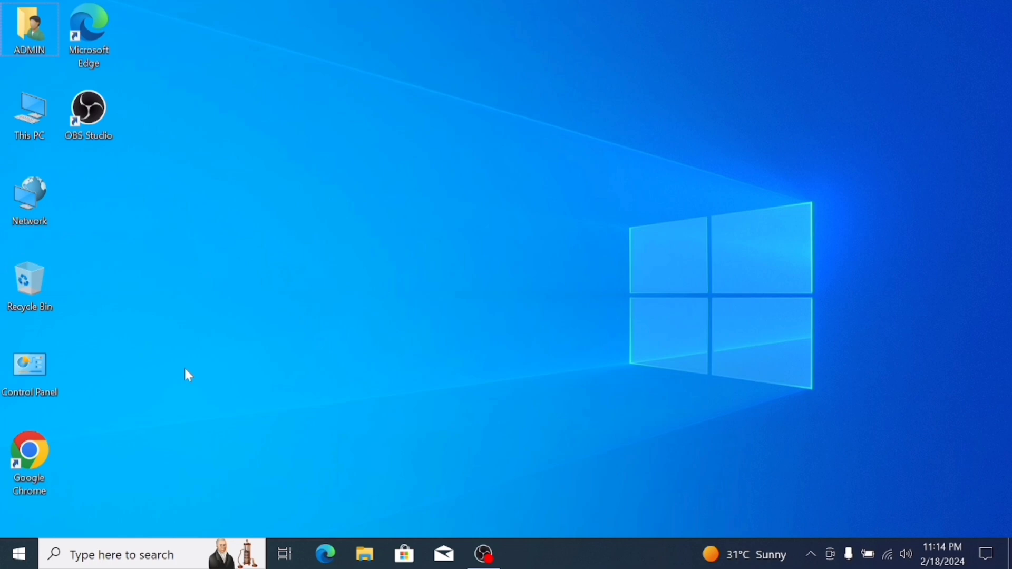
Launch Chrome and run a Google search for 'office customization tool' from the address bar.
{"action": "double_click", "coordinate": [32, 451]}
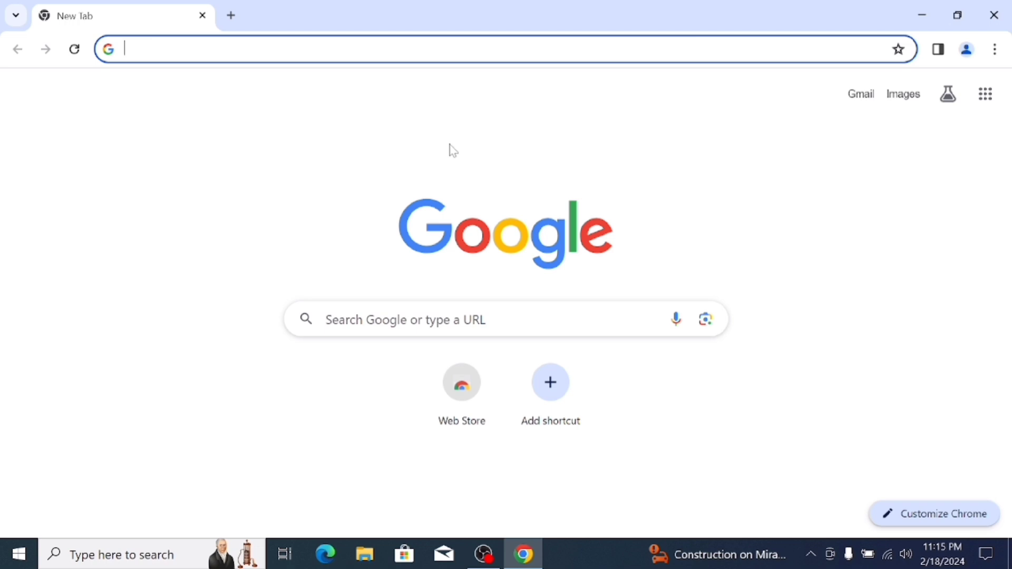
{"action": "type", "text": "o"}
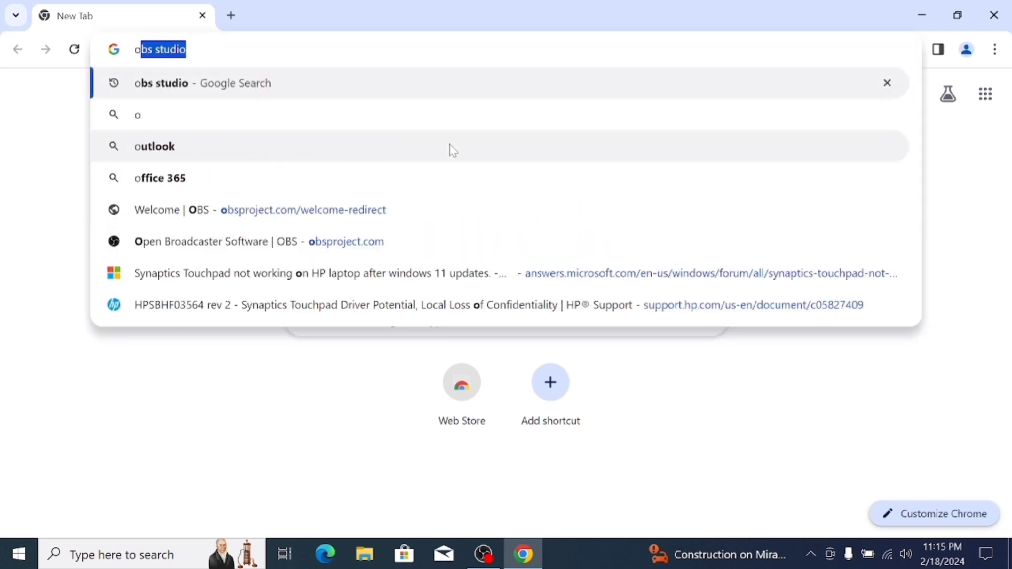
{"action": "type", "text": "ffi"}
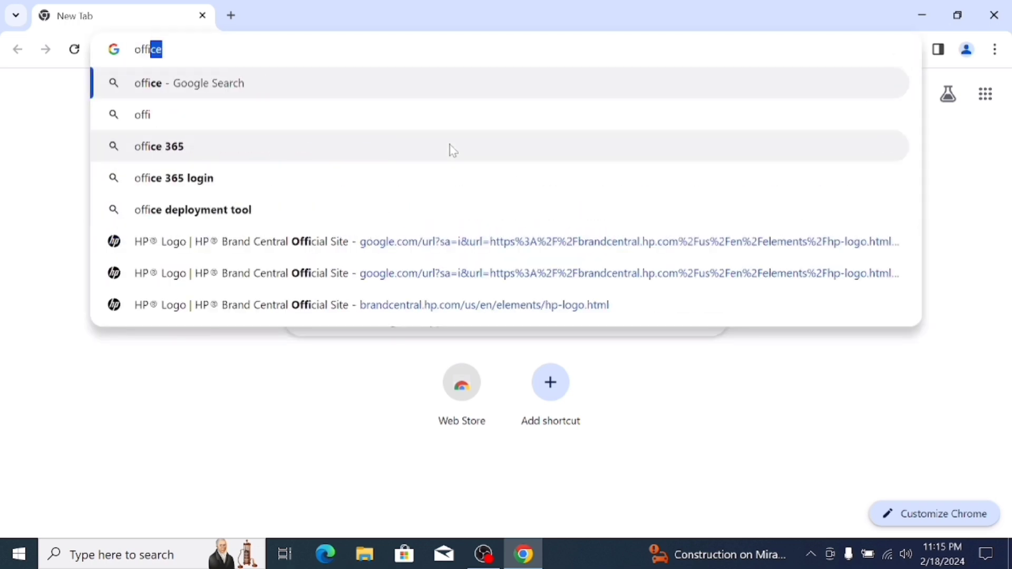
{"action": "key", "text": "BackSpace"}
{"action": "type", "text": "ce"}
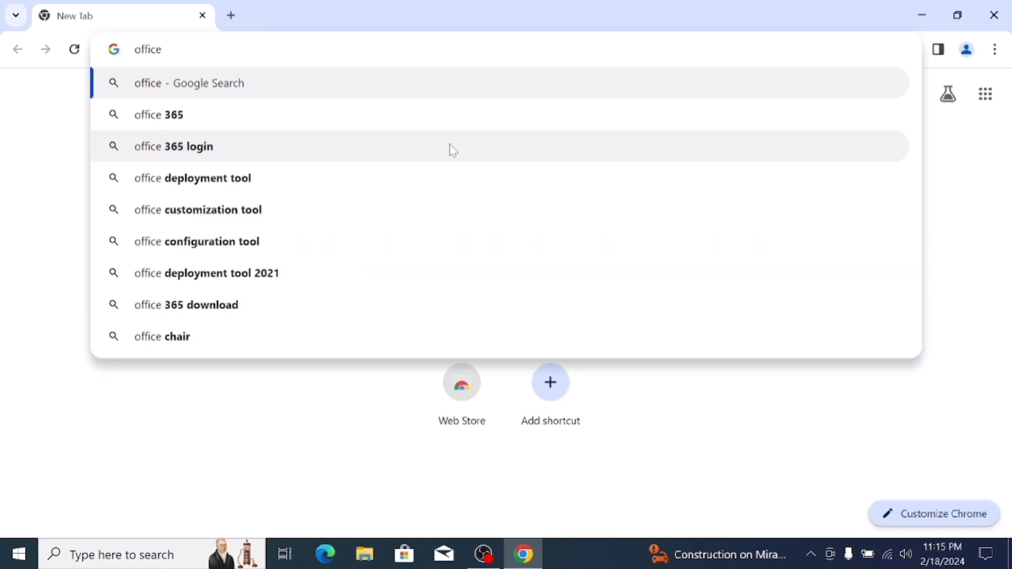
{"action": "left_click", "coordinate": [346, 206]}
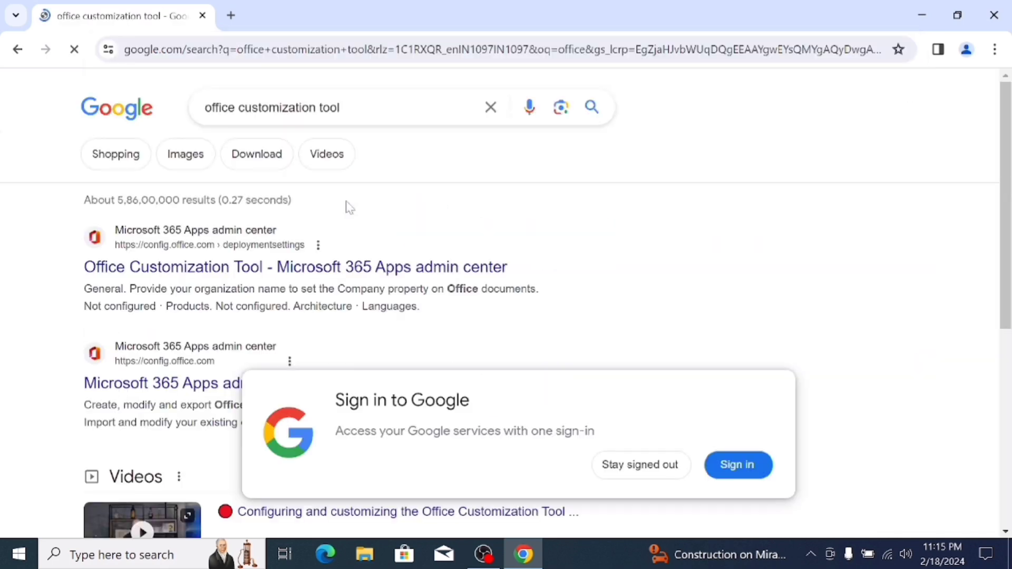
Open the Office Customization Tool deployment settings from the first search result.
{"action": "left_click", "coordinate": [288, 264]}
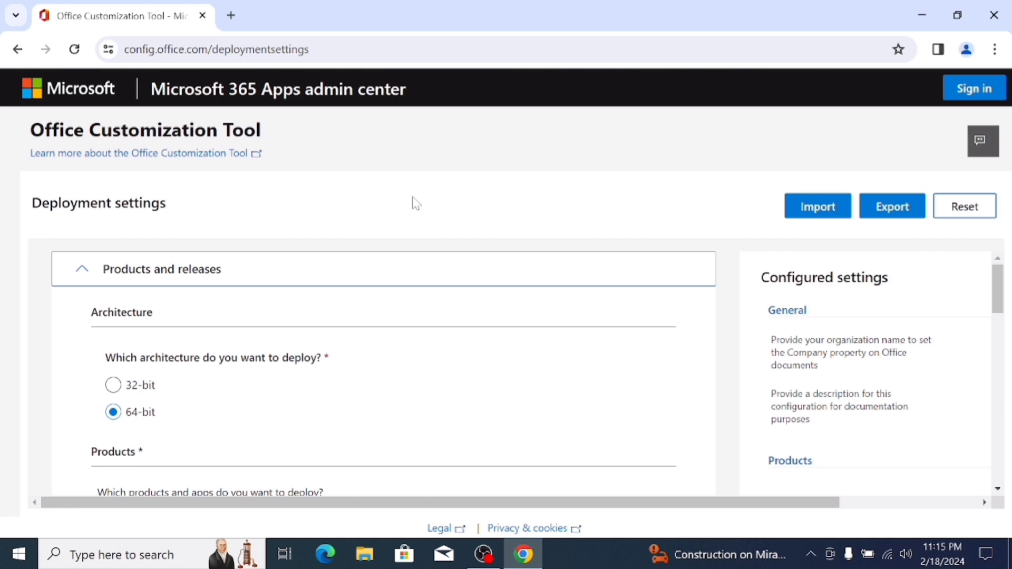
{"action": "scroll", "coordinate": [474, 327], "scroll_direction": "down", "scroll_amount": 2}
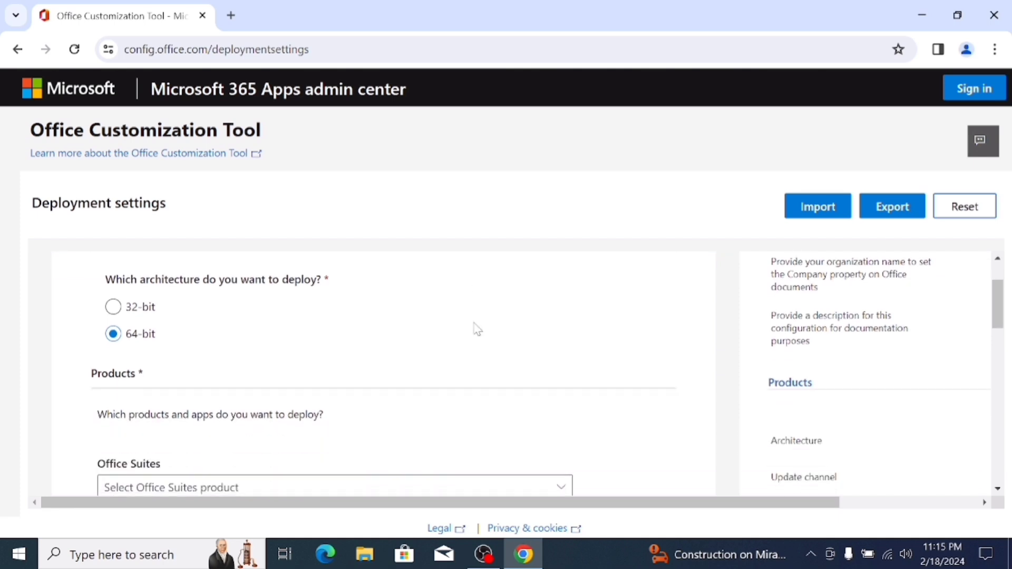
{"action": "scroll", "coordinate": [477, 329], "scroll_direction": "down", "scroll_amount": 1}
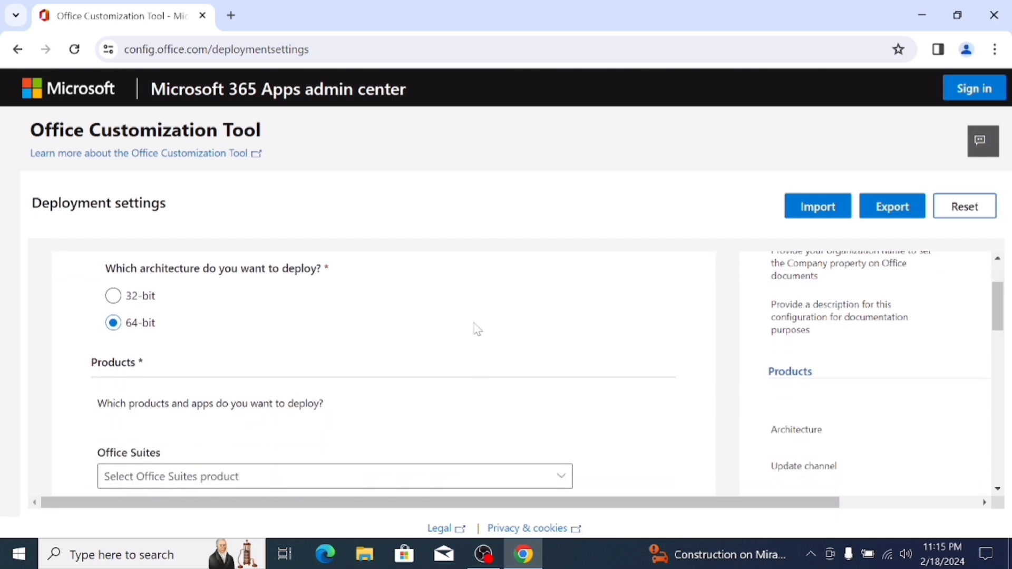
{"action": "scroll", "coordinate": [476, 328], "scroll_direction": "down", "scroll_amount": 1}
{"action": "scroll", "coordinate": [474, 327], "scroll_direction": "up", "scroll_amount": 1}
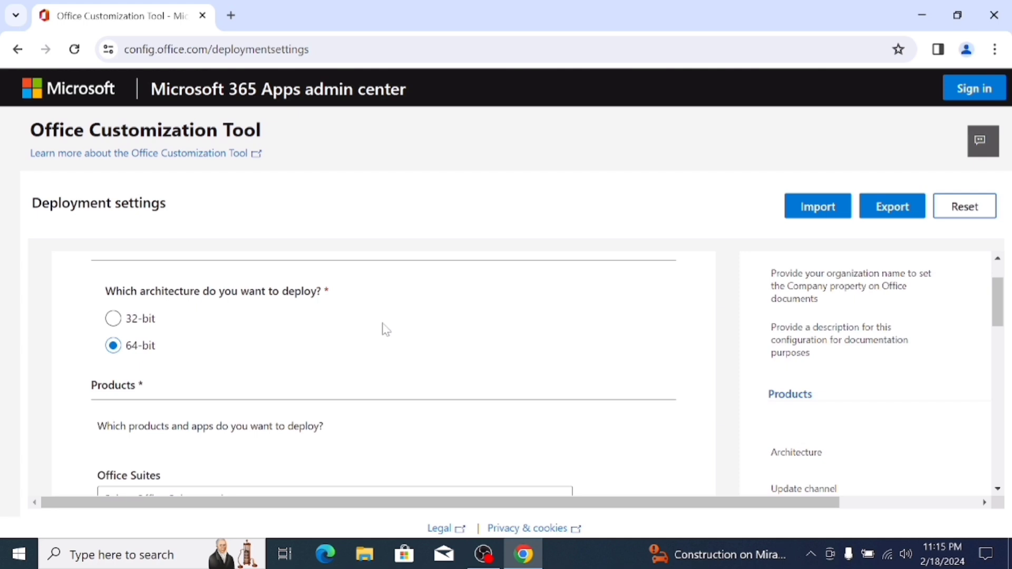
{"action": "scroll", "coordinate": [333, 290], "scroll_direction": "up", "scroll_amount": 1}
{"action": "scroll", "coordinate": [333, 290], "scroll_direction": "down", "scroll_amount": 2}
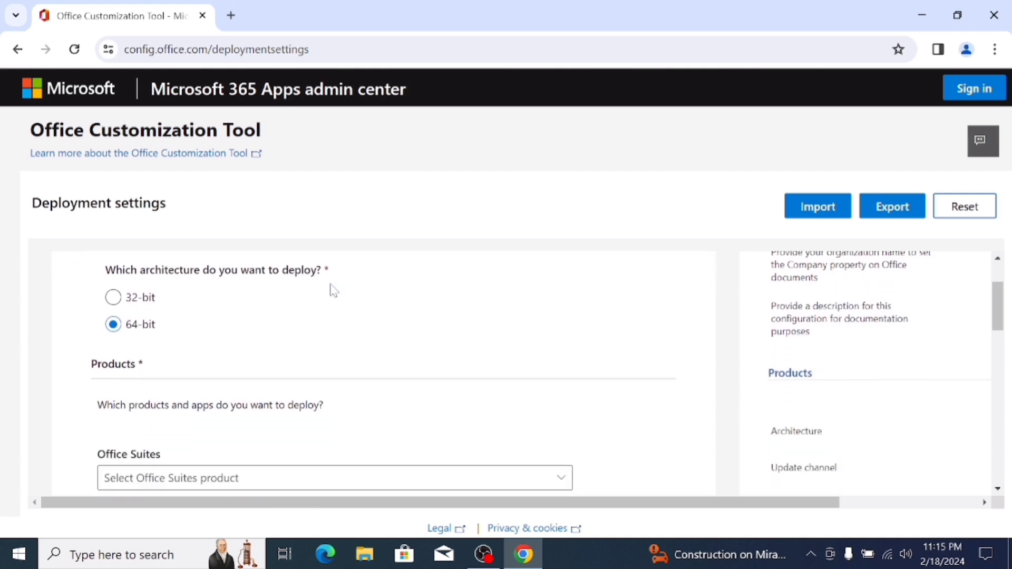
{"action": "scroll", "coordinate": [333, 290], "scroll_direction": "down", "scroll_amount": 1}
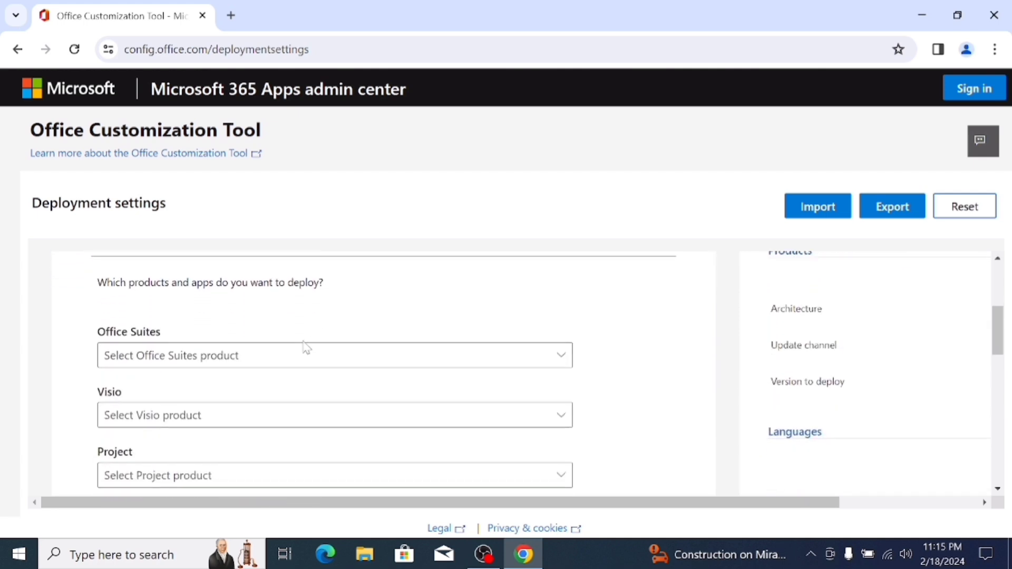
Choose Office LTSC Professional Plus 2021 - Volume License as the Office suite.
{"action": "left_click", "coordinate": [293, 358]}
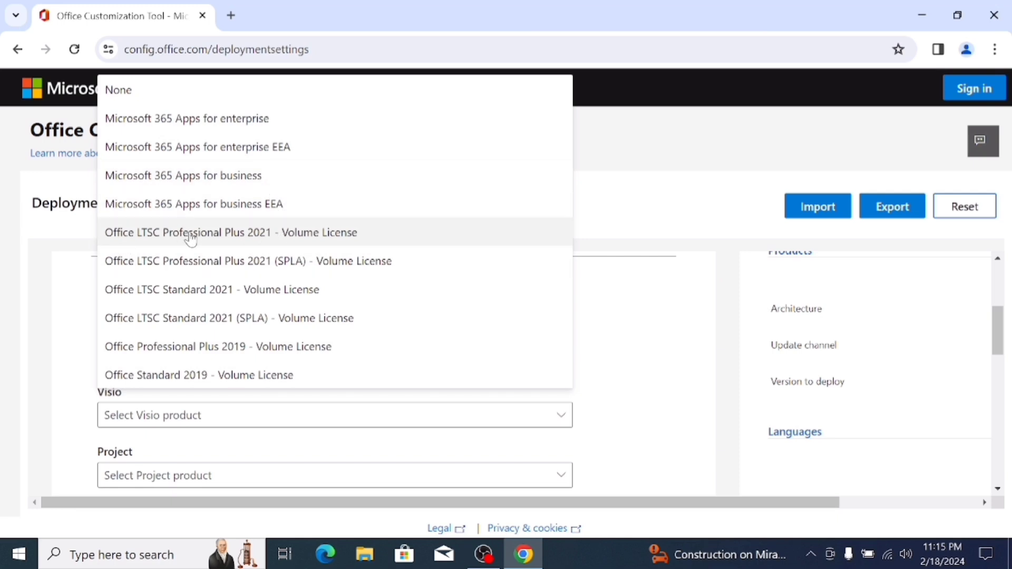
{"action": "left_click", "coordinate": [301, 244]}
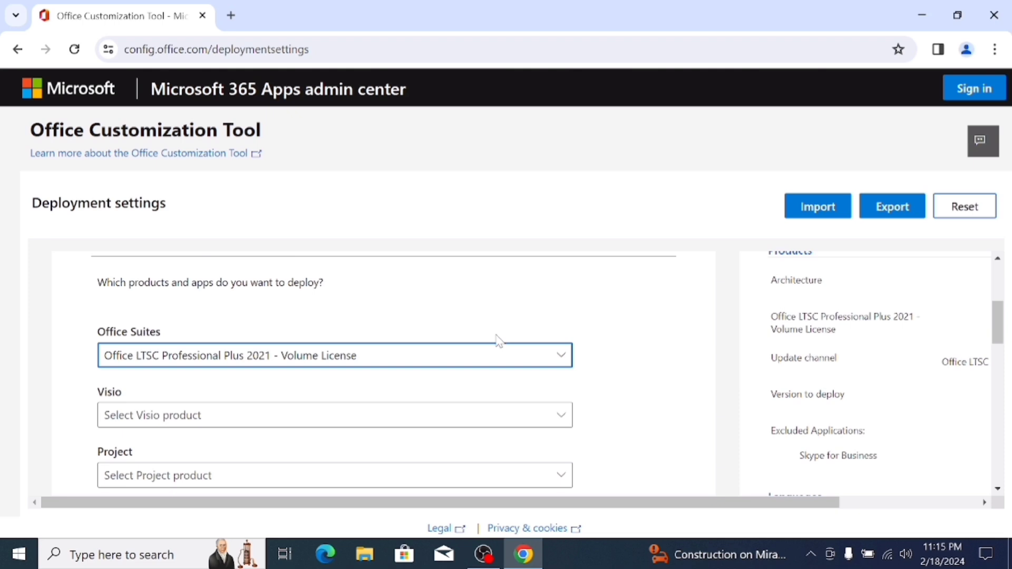
{"action": "scroll", "coordinate": [555, 328], "scroll_direction": "down", "scroll_amount": 5}
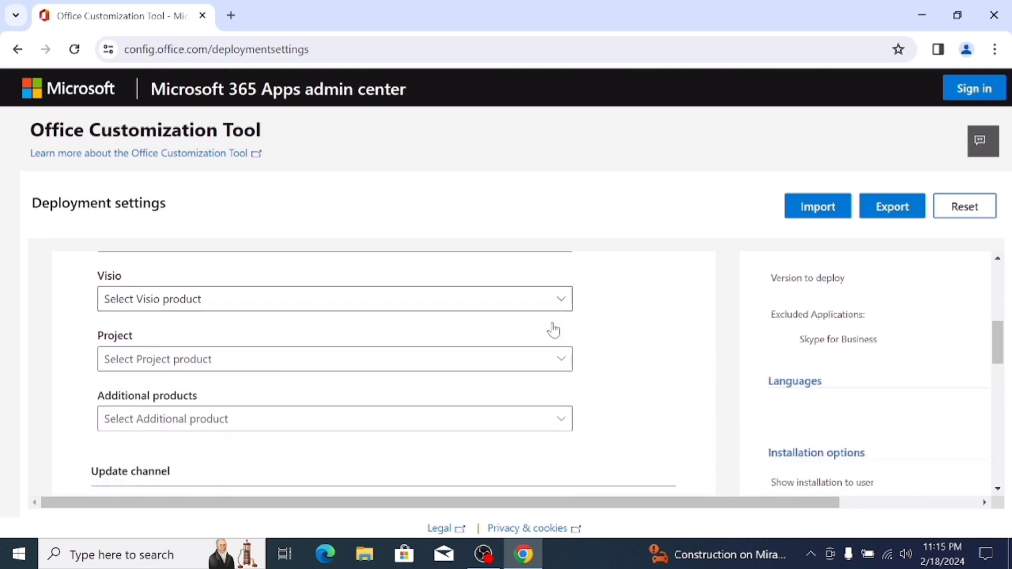
{"action": "scroll", "coordinate": [555, 329], "scroll_direction": "down", "scroll_amount": 5}
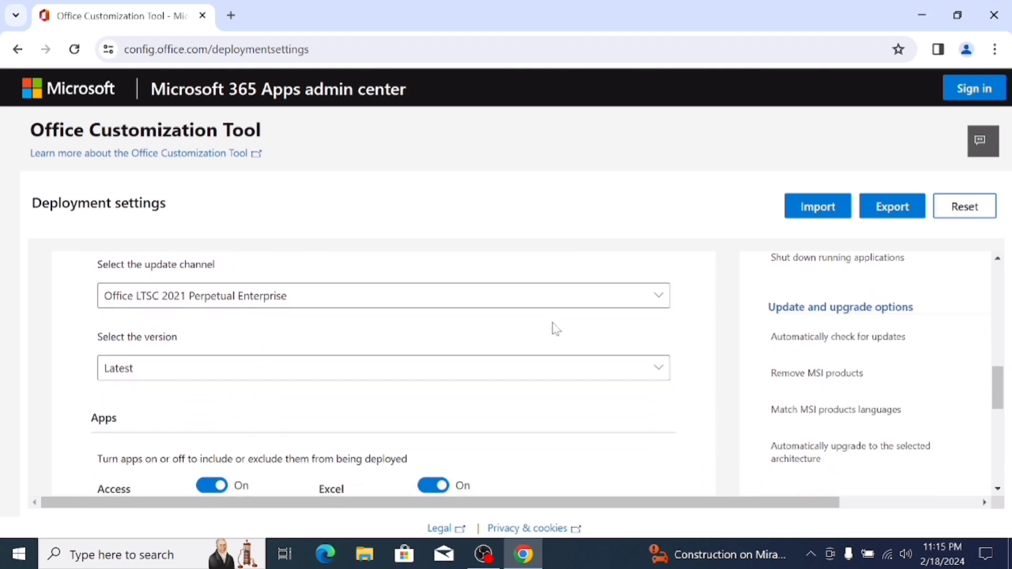
{"action": "scroll", "coordinate": [555, 329], "scroll_direction": "down", "scroll_amount": 5}
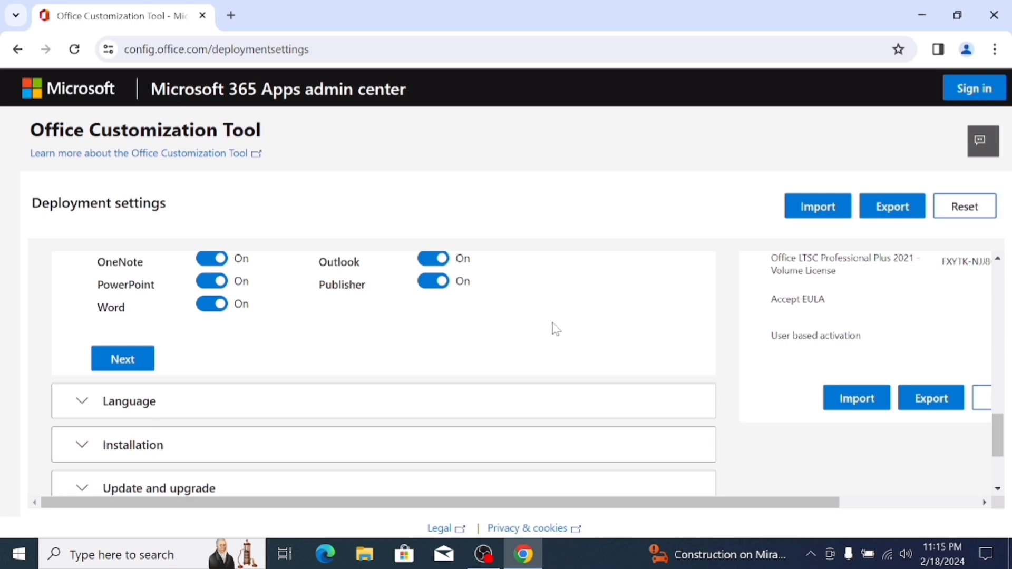
Set English (United States) as the primary language.
{"action": "left_click", "coordinate": [123, 359]}
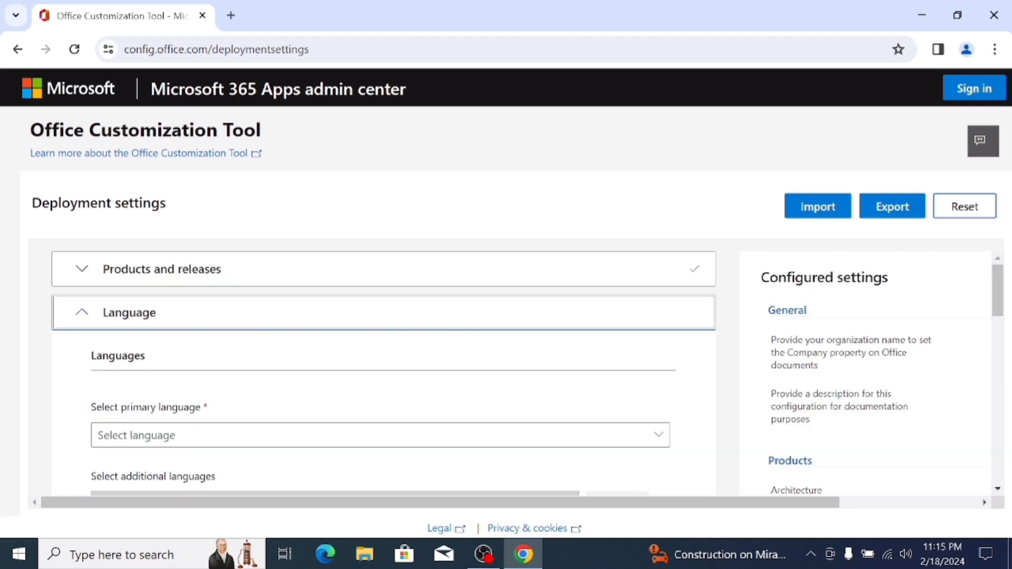
{"action": "scroll", "coordinate": [264, 362], "scroll_direction": "down", "scroll_amount": 2}
{"action": "scroll", "coordinate": [265, 362], "scroll_direction": "down", "scroll_amount": 1}
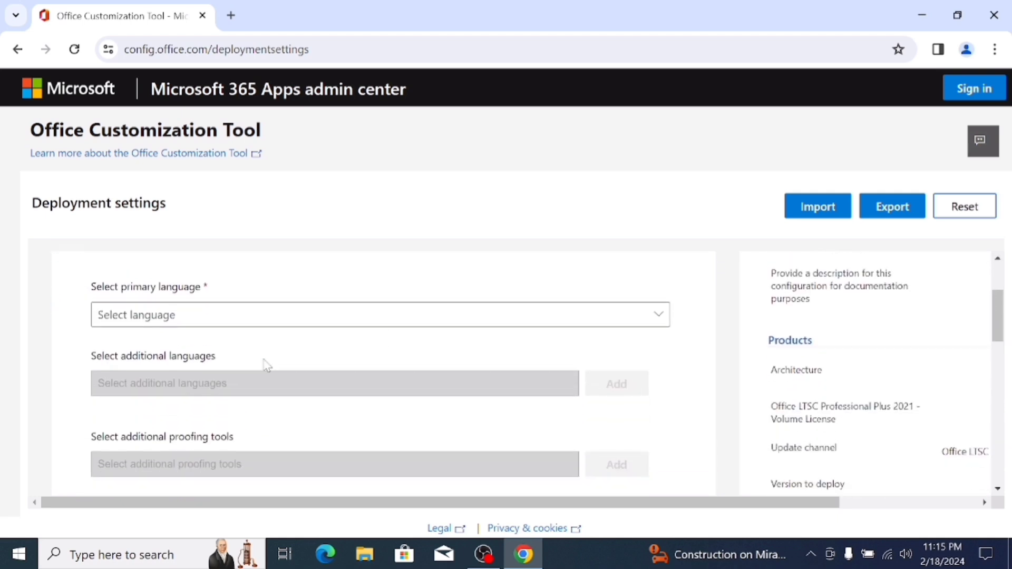
{"action": "left_click", "coordinate": [287, 308]}
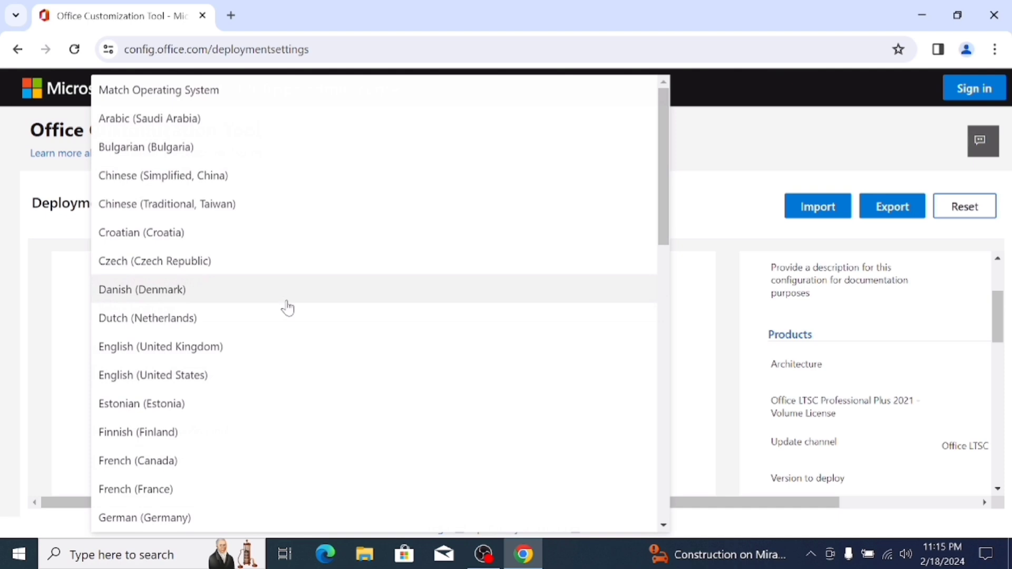
{"action": "left_click", "coordinate": [241, 375]}
Advance through the Installation section, keeping its default settings.
{"action": "scroll", "coordinate": [310, 341], "scroll_direction": "down", "scroll_amount": 3}
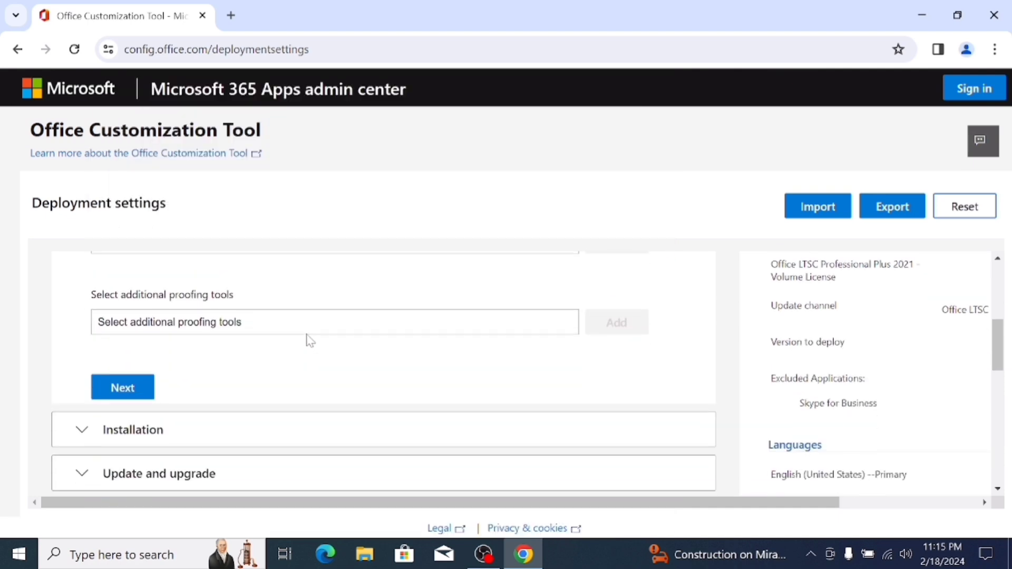
{"action": "left_click", "coordinate": [134, 354]}
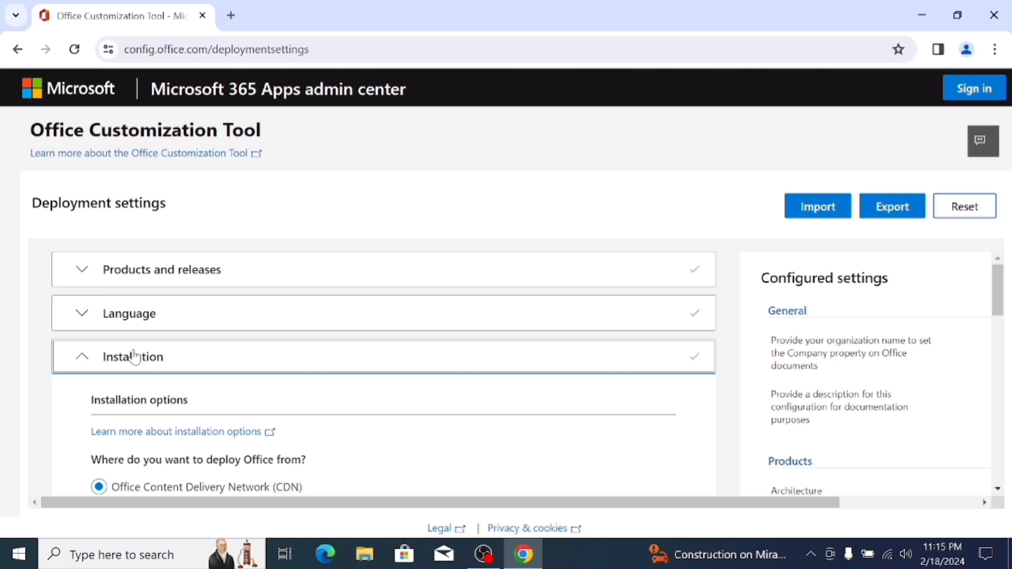
{"action": "scroll", "coordinate": [305, 362], "scroll_direction": "down", "scroll_amount": 3}
{"action": "scroll", "coordinate": [308, 363], "scroll_direction": "down", "scroll_amount": 4}
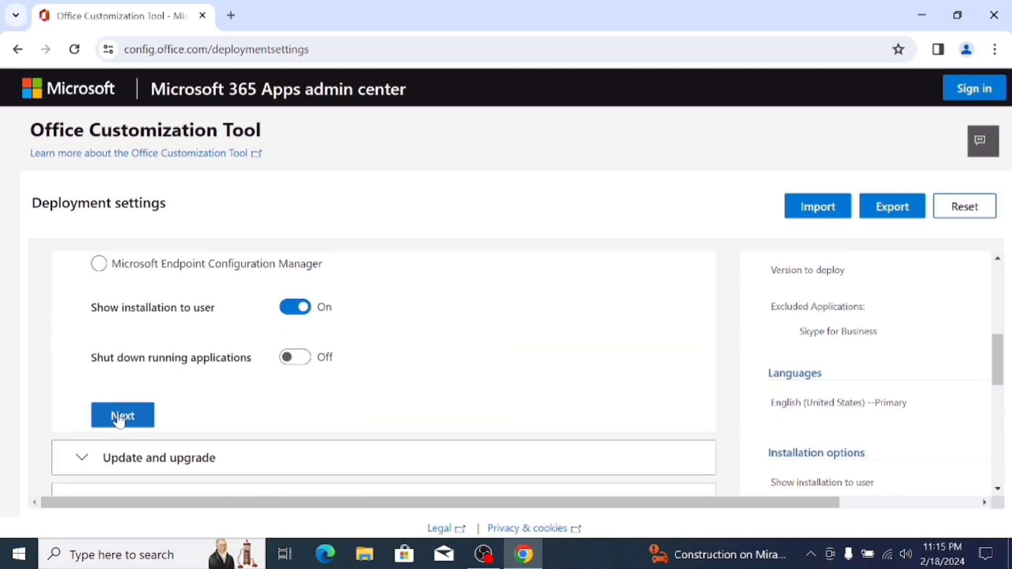
In Update and upgrade, turn off uninstalling MSI versions of Office.
{"action": "left_click", "coordinate": [118, 419]}
{"action": "scroll", "coordinate": [290, 403], "scroll_direction": "down", "scroll_amount": 4}
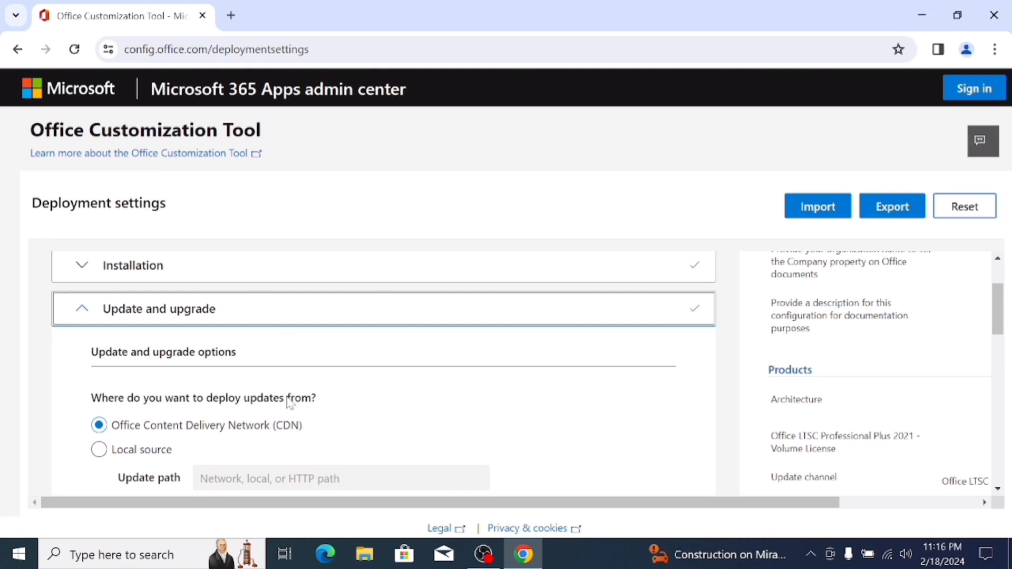
{"action": "scroll", "coordinate": [288, 403], "scroll_direction": "up", "scroll_amount": 1}
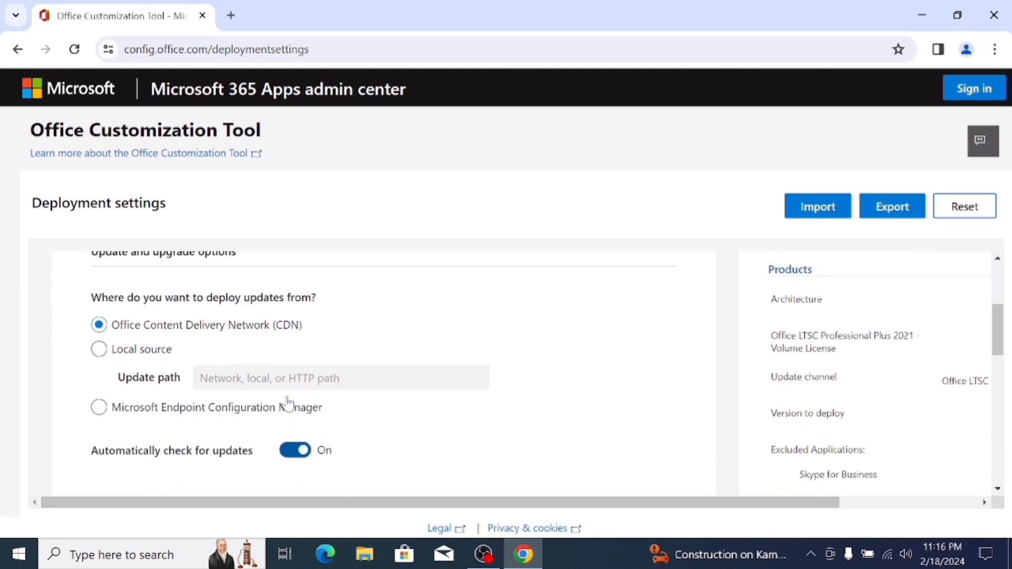
{"action": "scroll", "coordinate": [288, 404], "scroll_direction": "down", "scroll_amount": 4}
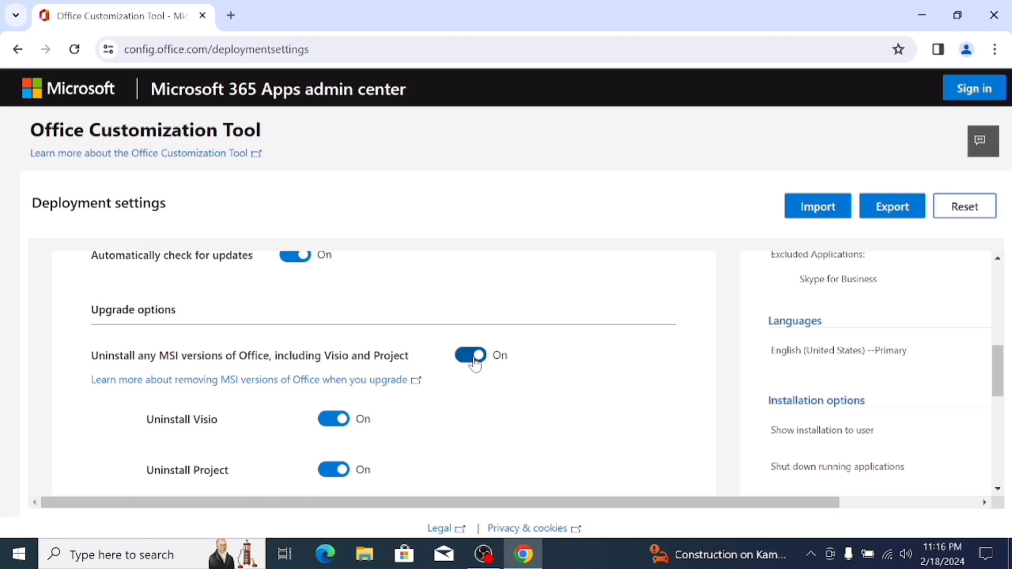
{"action": "left_click", "coordinate": [474, 357]}
{"action": "scroll", "coordinate": [425, 385], "scroll_direction": "down", "scroll_amount": 2}
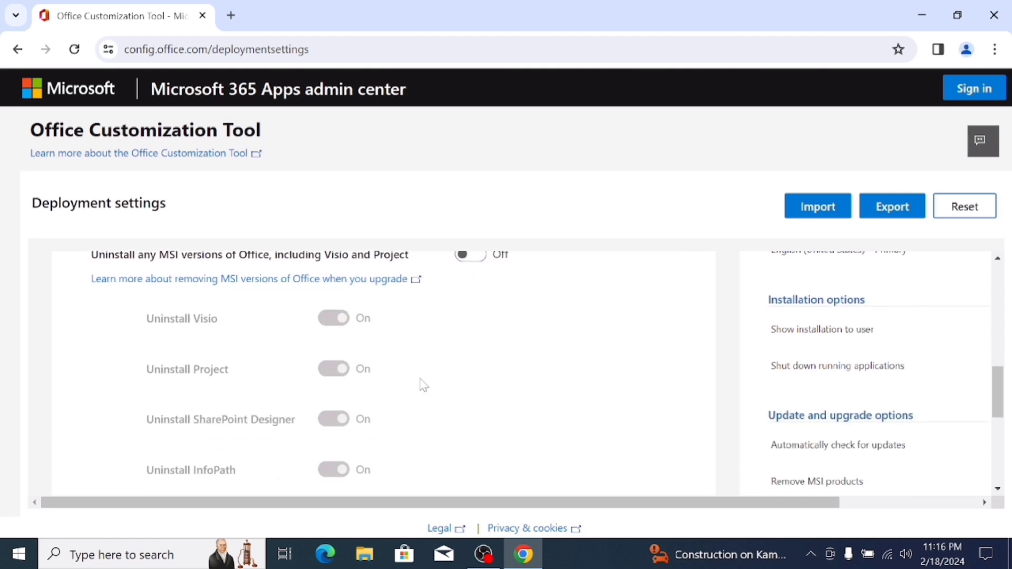
{"action": "scroll", "coordinate": [425, 385], "scroll_direction": "down", "scroll_amount": 4}
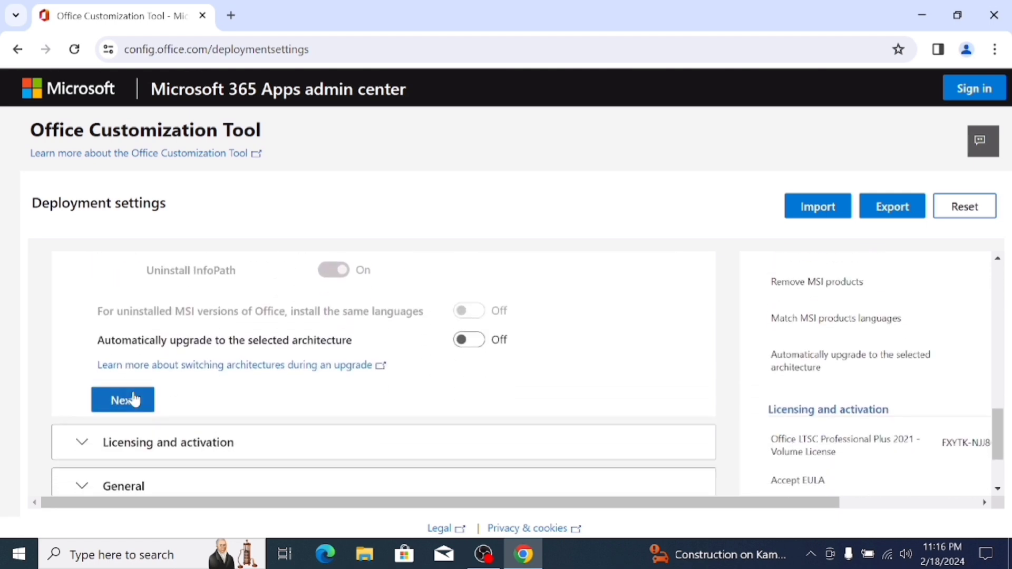
Step past Licensing and activation, General and Application preferences, then finish the configuration.
{"action": "left_click", "coordinate": [122, 399]}
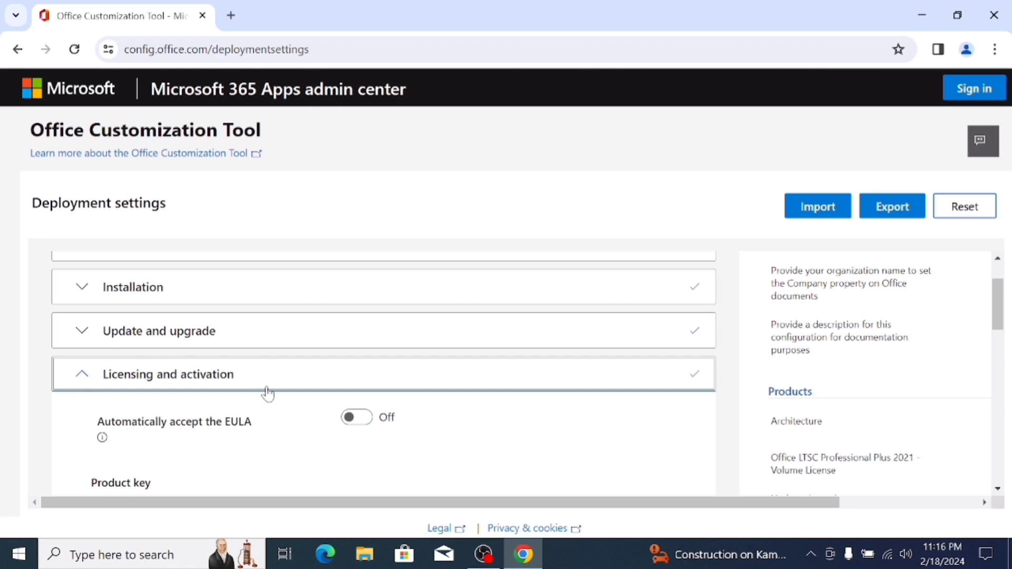
{"action": "scroll", "coordinate": [269, 393], "scroll_direction": "down", "scroll_amount": 6}
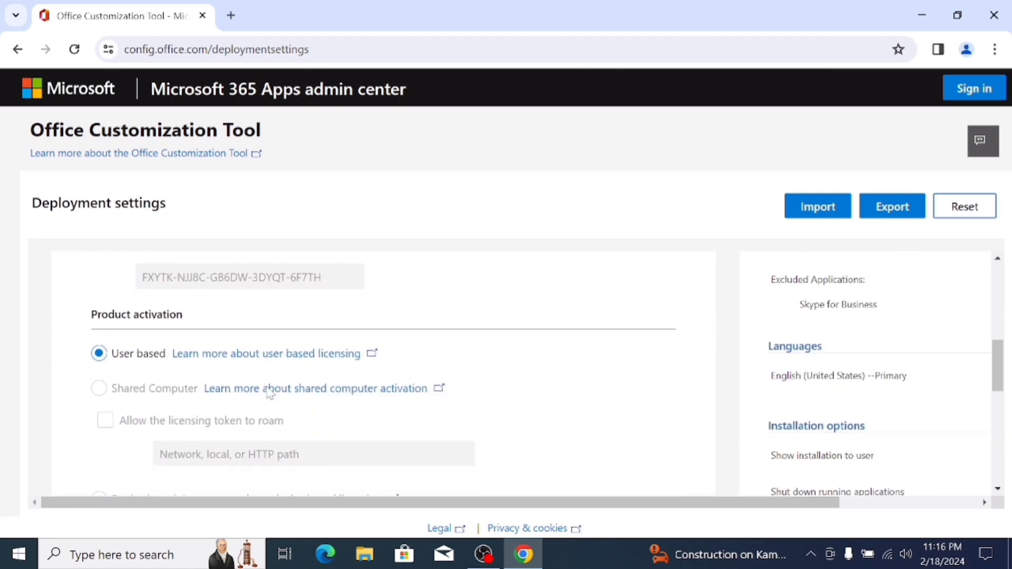
{"action": "scroll", "coordinate": [268, 392], "scroll_direction": "down", "scroll_amount": 1}
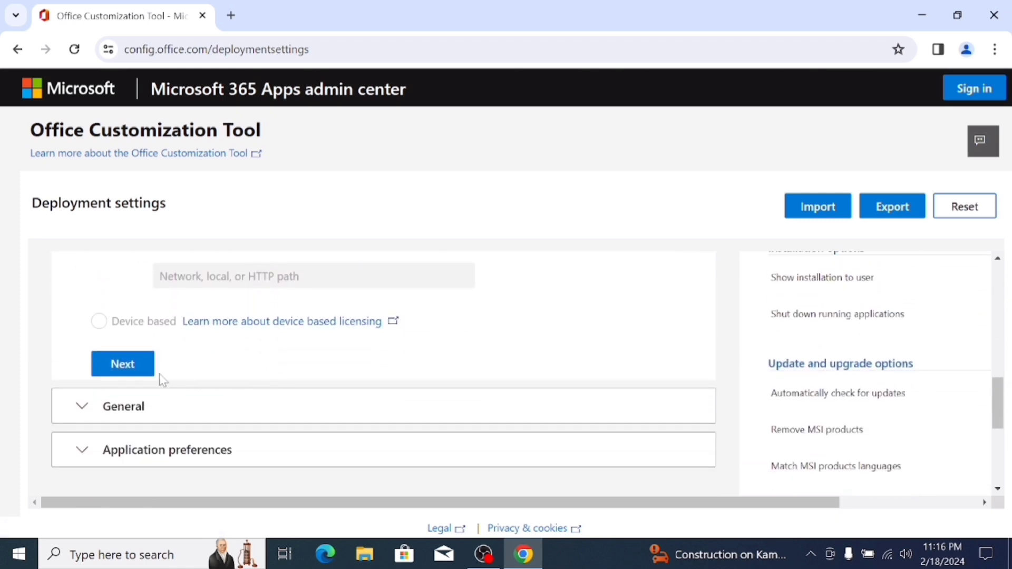
{"action": "left_click", "coordinate": [135, 368]}
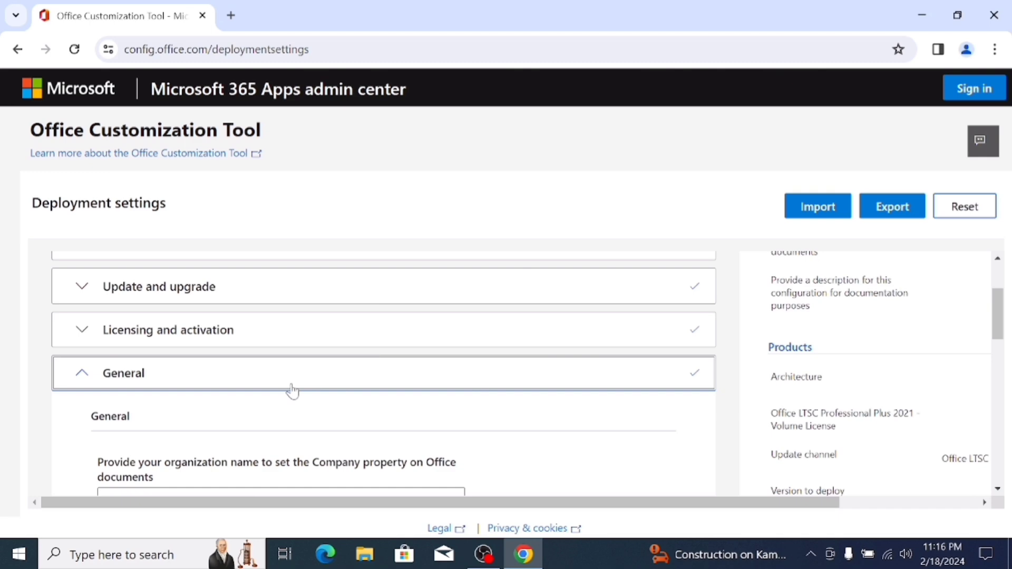
{"action": "scroll", "coordinate": [293, 390], "scroll_direction": "down", "scroll_amount": 1}
{"action": "scroll", "coordinate": [293, 390], "scroll_direction": "down", "scroll_amount": 1}
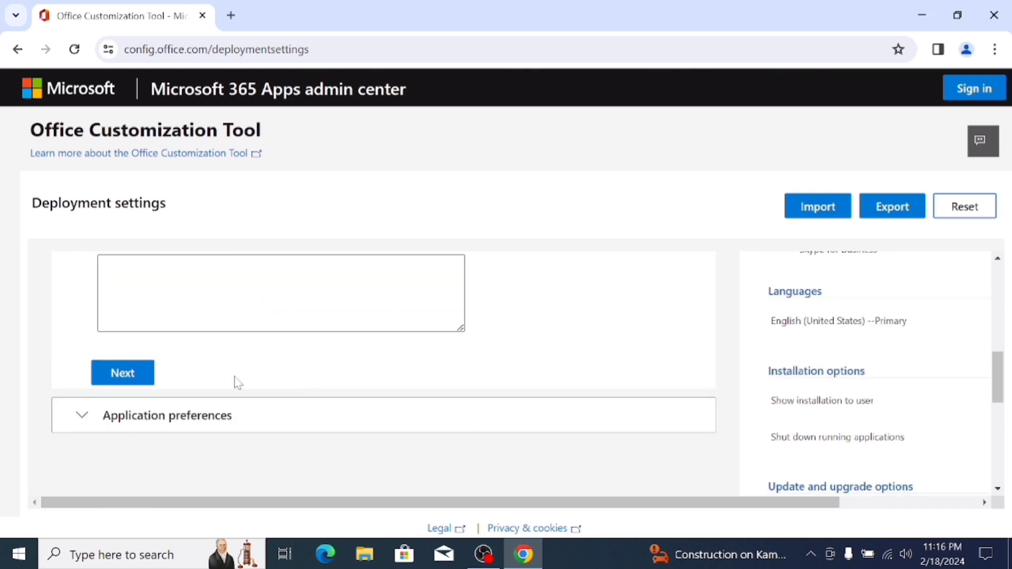
{"action": "left_click", "coordinate": [125, 376]}
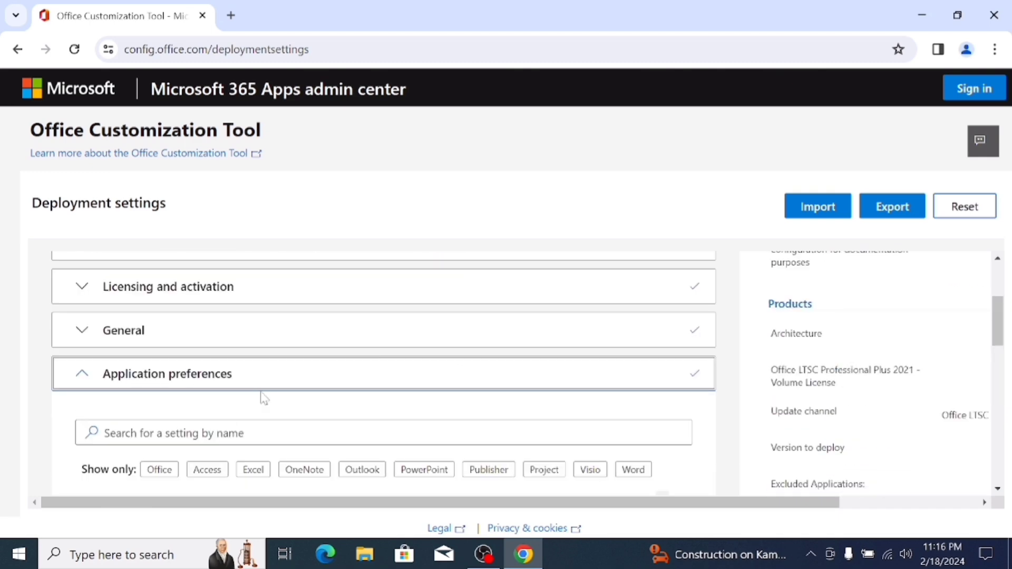
{"action": "scroll", "coordinate": [261, 396], "scroll_direction": "down", "scroll_amount": 2}
{"action": "scroll", "coordinate": [269, 399], "scroll_direction": "down", "scroll_amount": 2}
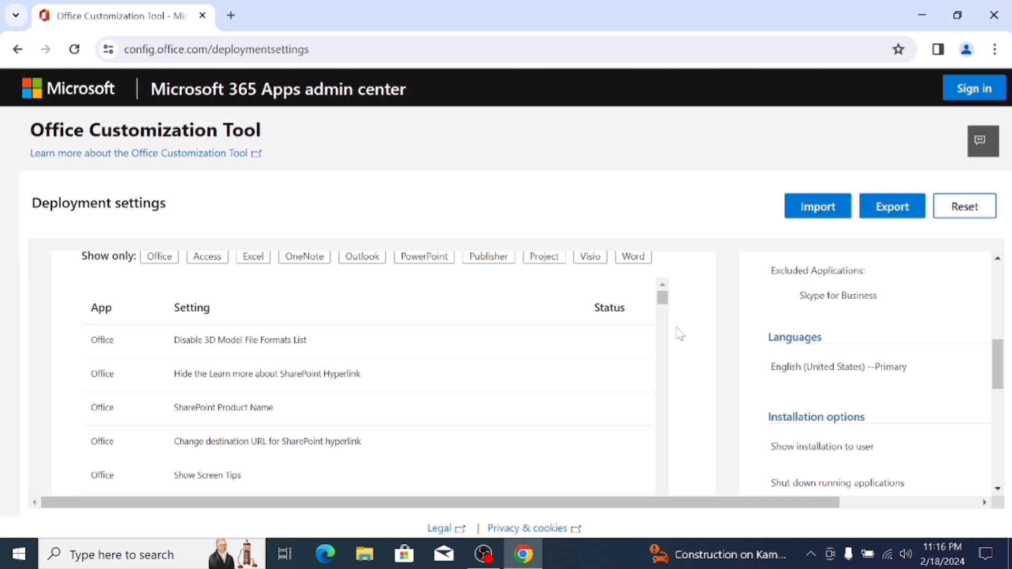
{"action": "scroll", "coordinate": [696, 371], "scroll_direction": "down", "scroll_amount": 5}
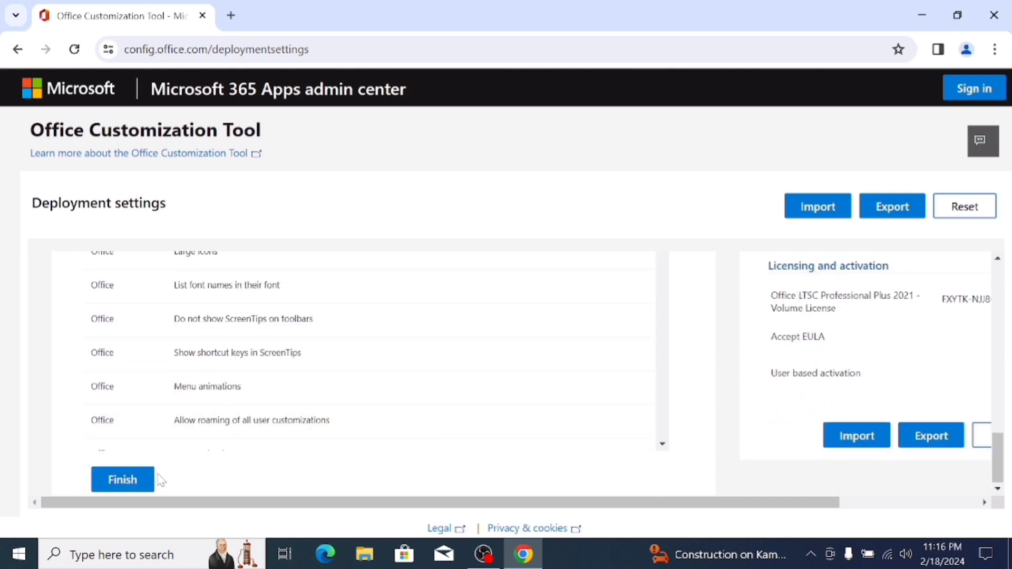
{"action": "left_click", "coordinate": [131, 480]}
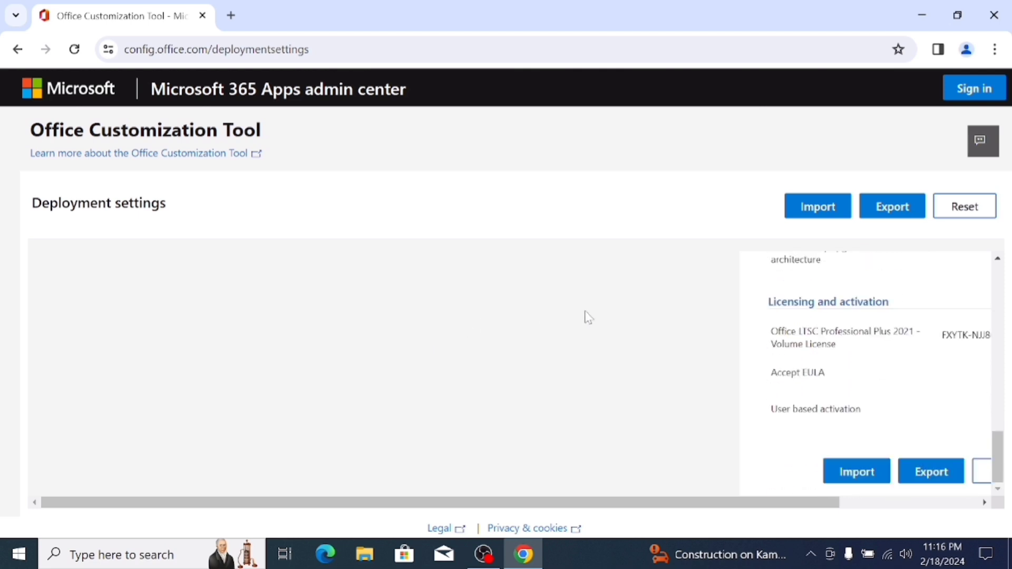
Export the configuration as 'Configuration' with Office Open XML default formats, accepting the terms.
{"action": "left_click", "coordinate": [892, 211]}
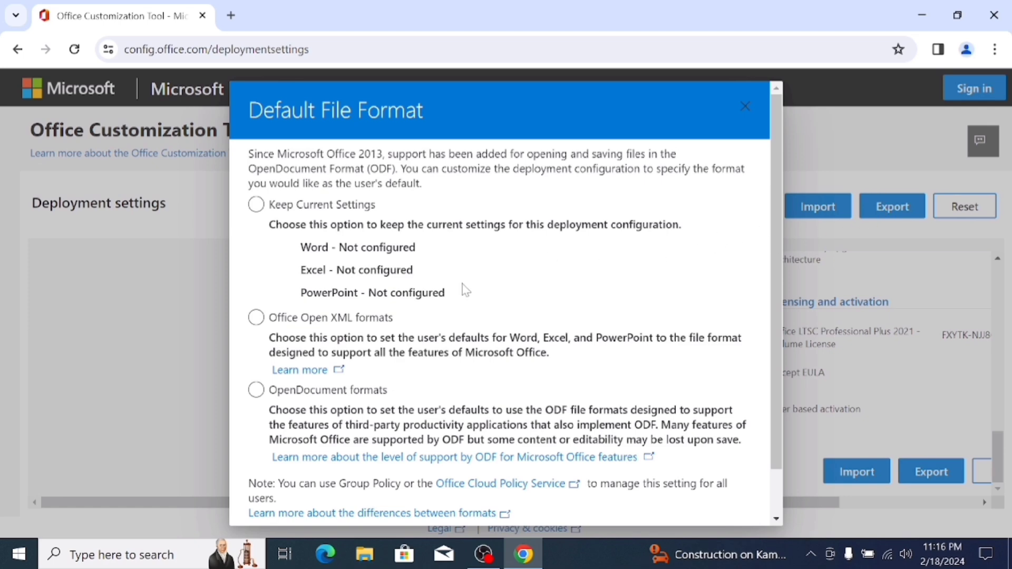
{"action": "left_click", "coordinate": [255, 319]}
{"action": "scroll", "coordinate": [572, 266], "scroll_direction": "down", "scroll_amount": 1}
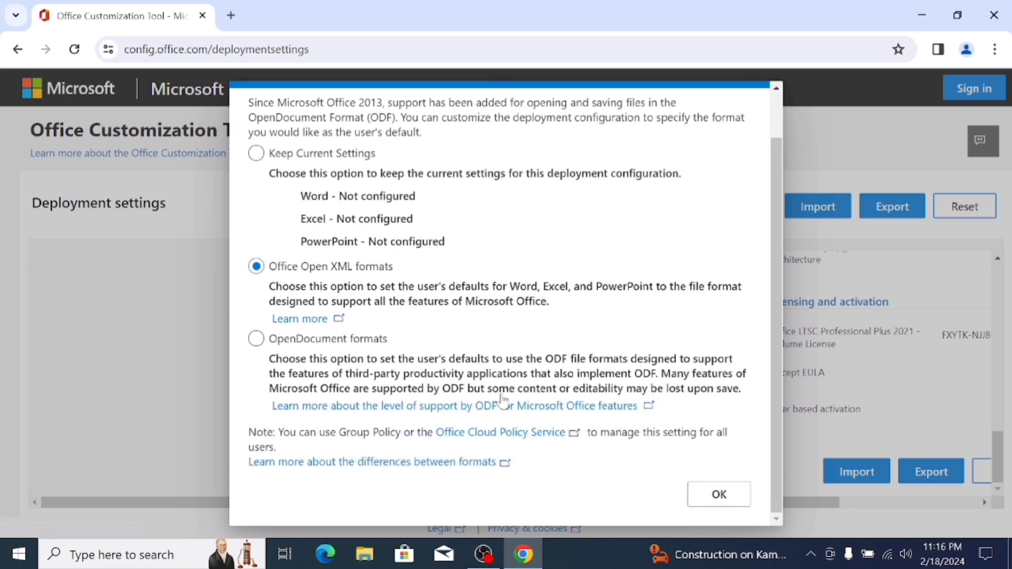
{"action": "left_click", "coordinate": [712, 507]}
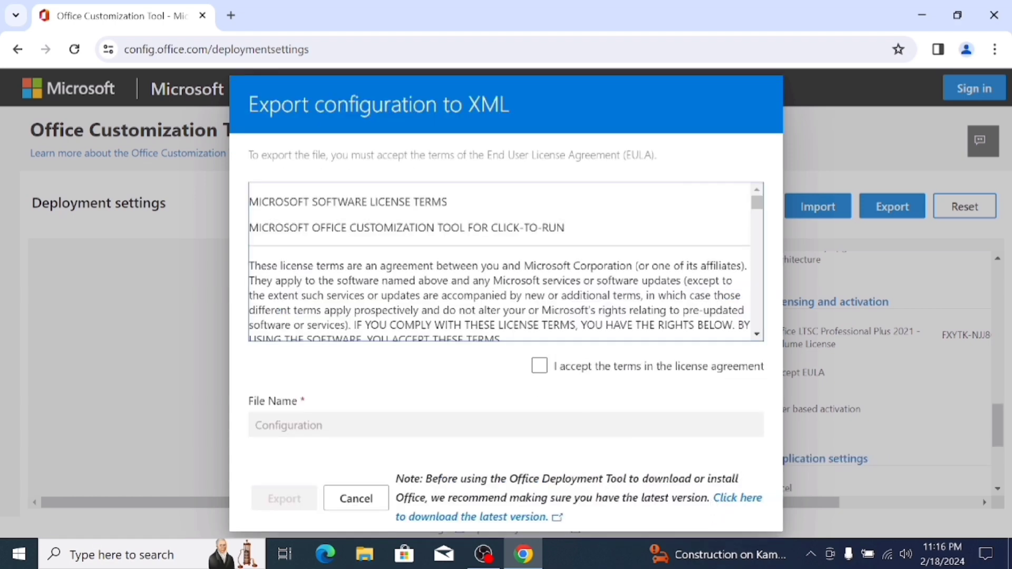
{"action": "left_click", "coordinate": [540, 368]}
{"action": "left_click", "coordinate": [540, 367]}
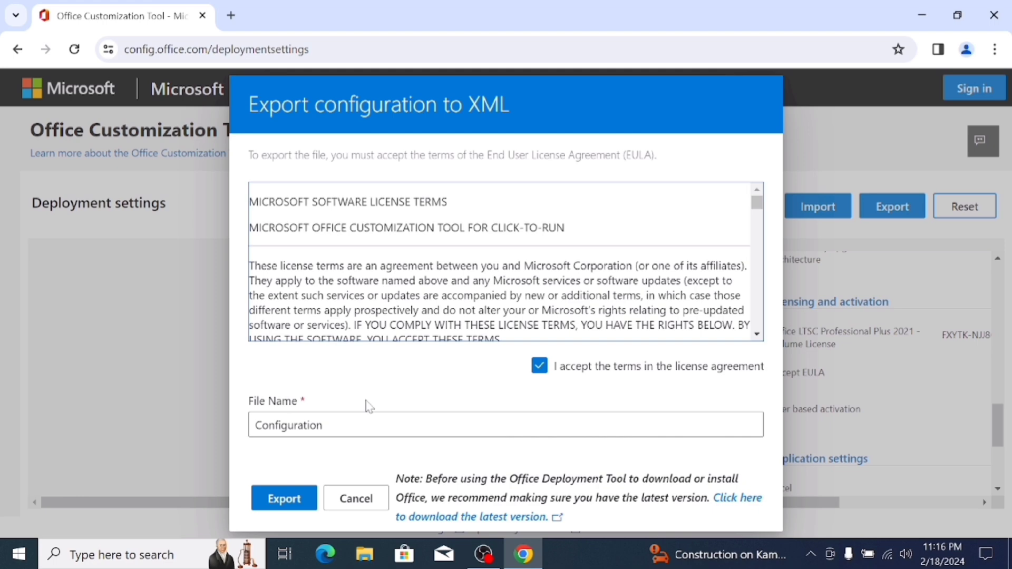
{"action": "left_click", "coordinate": [284, 499]}
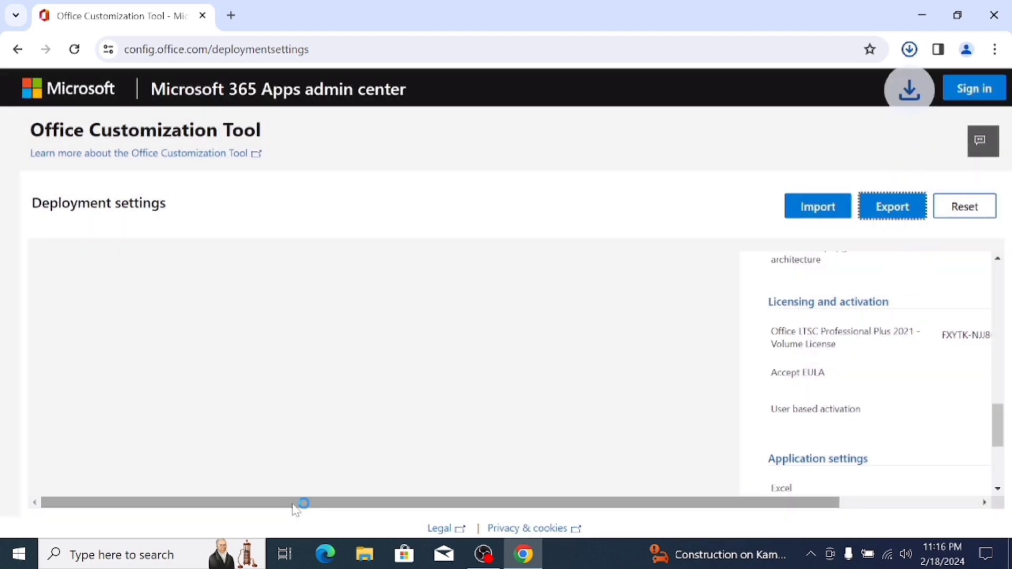
{"action": "mouse_move", "coordinate": [791, 106]}
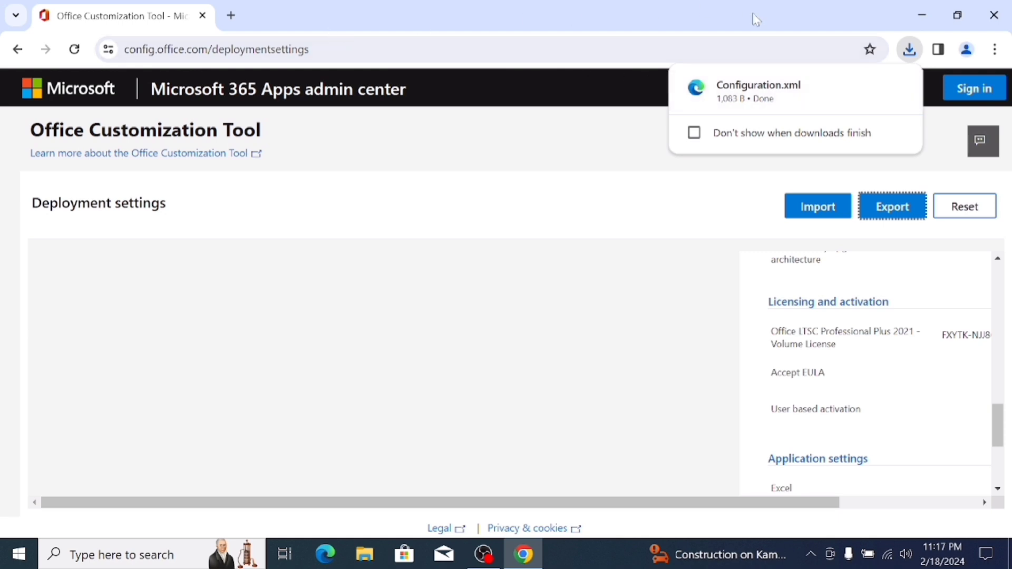
{"action": "left_click", "coordinate": [864, 86]}
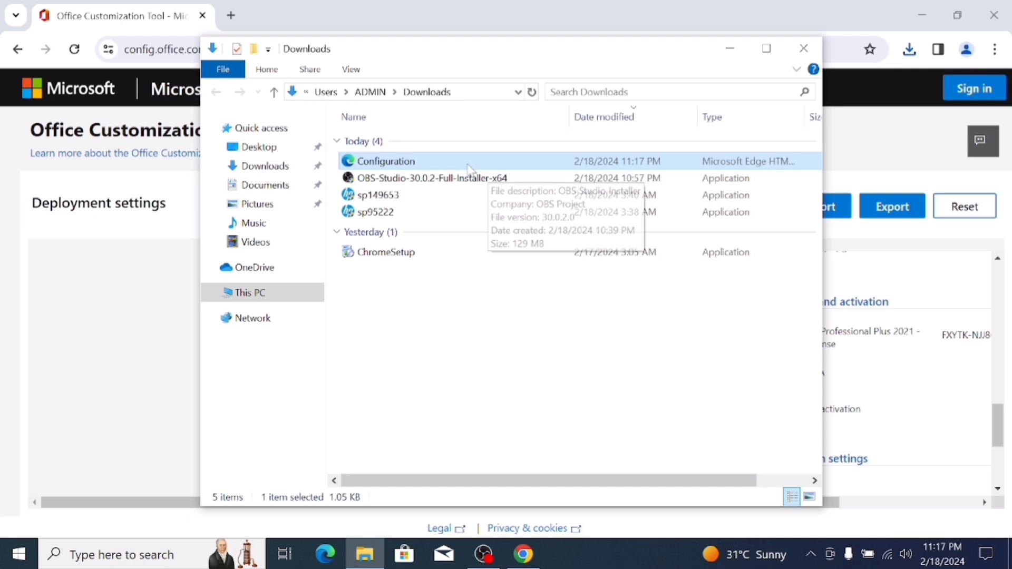
{"action": "left_click", "coordinate": [727, 51]}
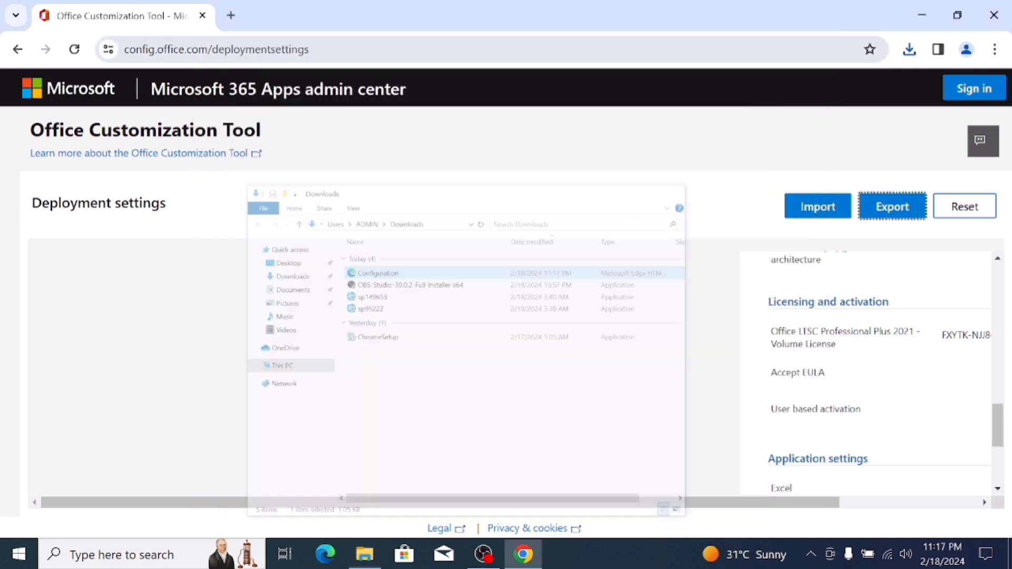
Download officedeploymenttool_17126-20132.exe from the Microsoft Download Center in a new tab.
{"action": "left_click", "coordinate": [233, 16]}
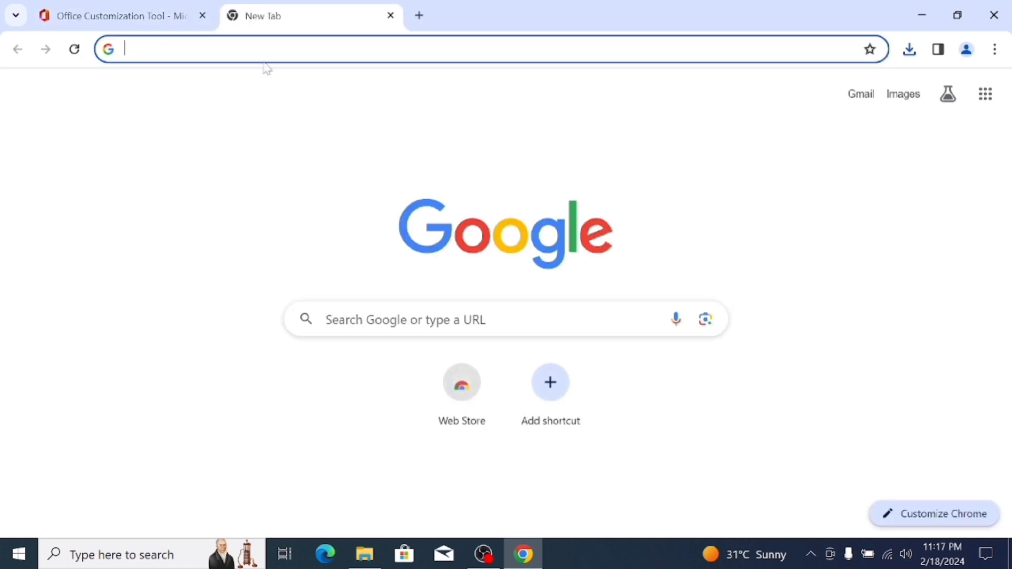
{"action": "type", "text": "office customization tool"}
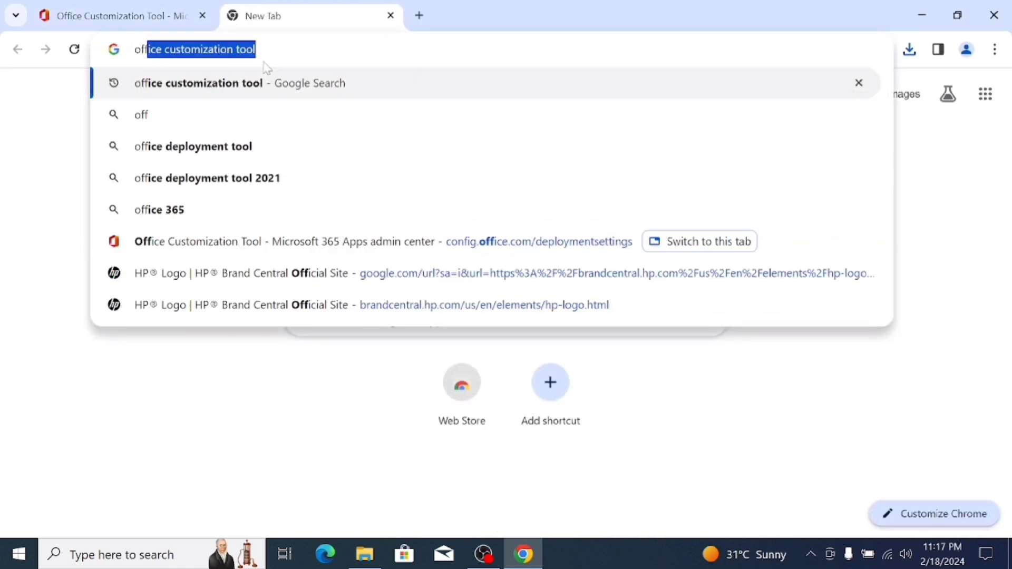
{"action": "left_click", "coordinate": [249, 146]}
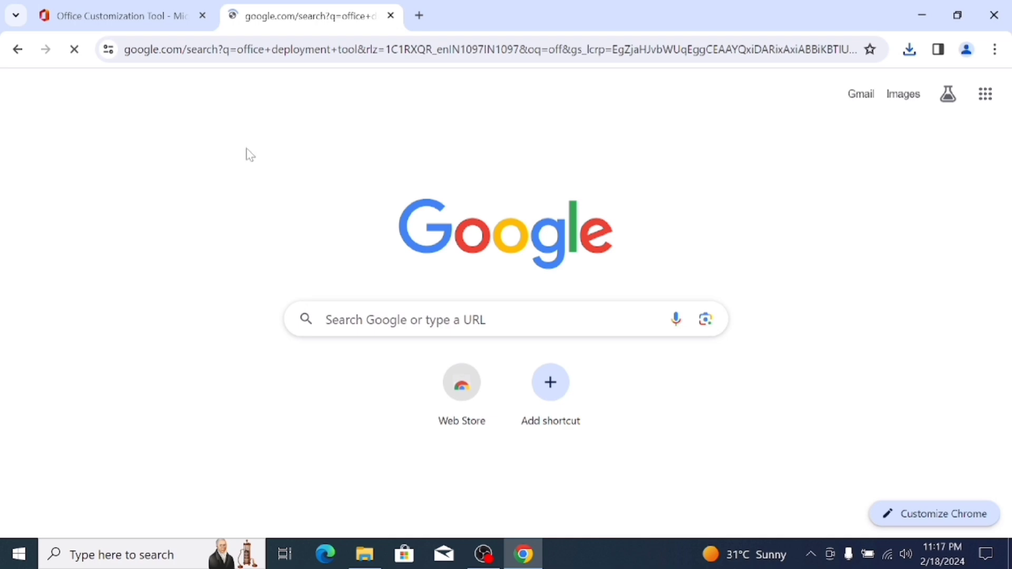
{"action": "left_click", "coordinate": [216, 269]}
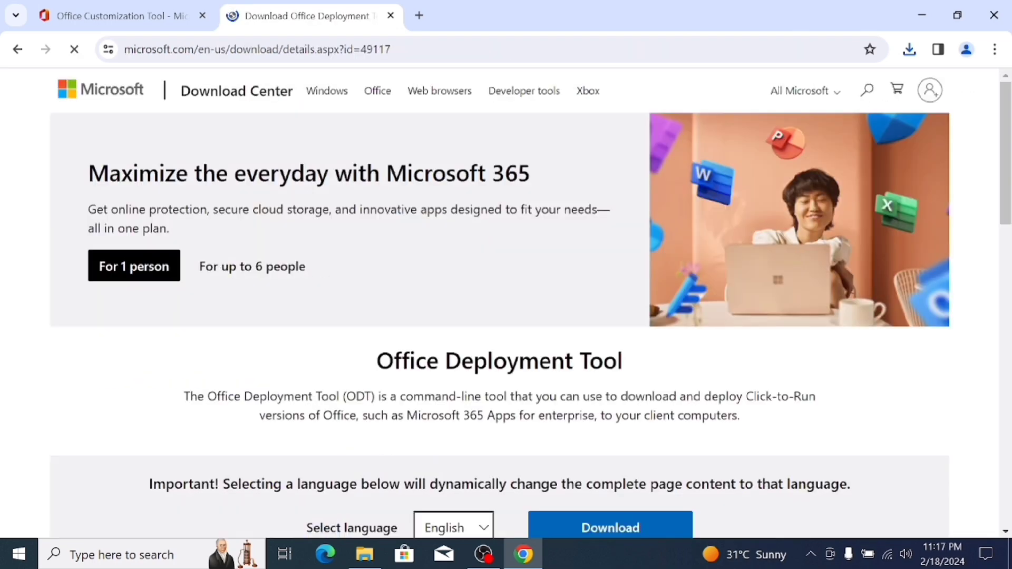
{"action": "scroll", "coordinate": [483, 357], "scroll_direction": "down", "scroll_amount": 3}
{"action": "left_click", "coordinate": [631, 359]}
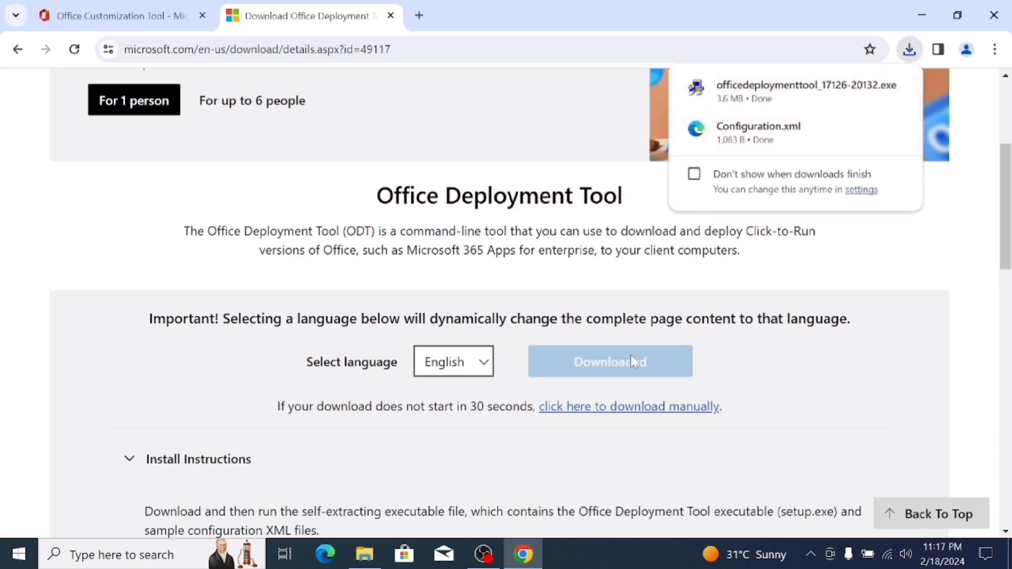
{"action": "mouse_move", "coordinate": [867, 87]}
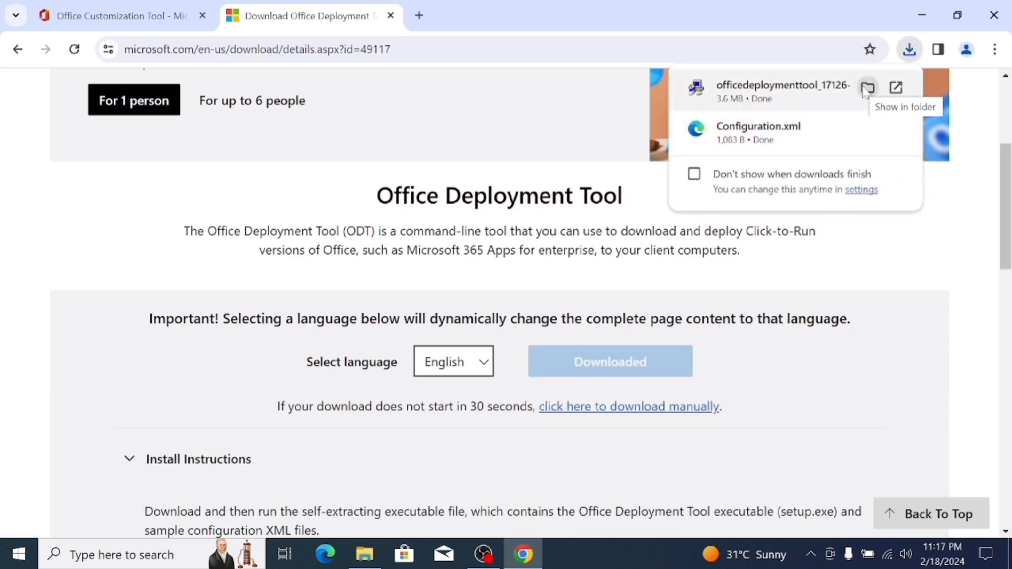
{"action": "left_click", "coordinate": [865, 91]}
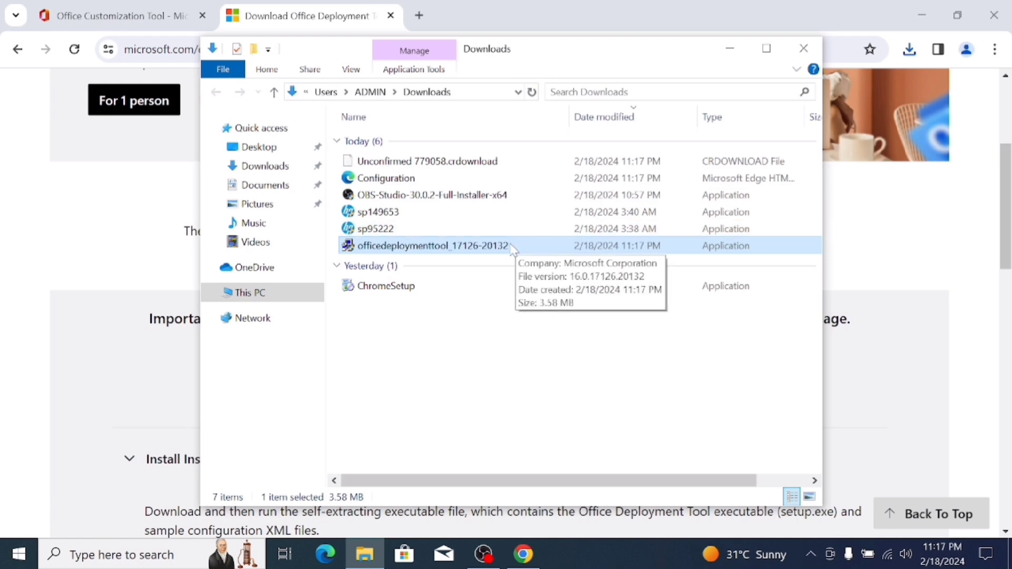
{"action": "key", "text": "F2"}
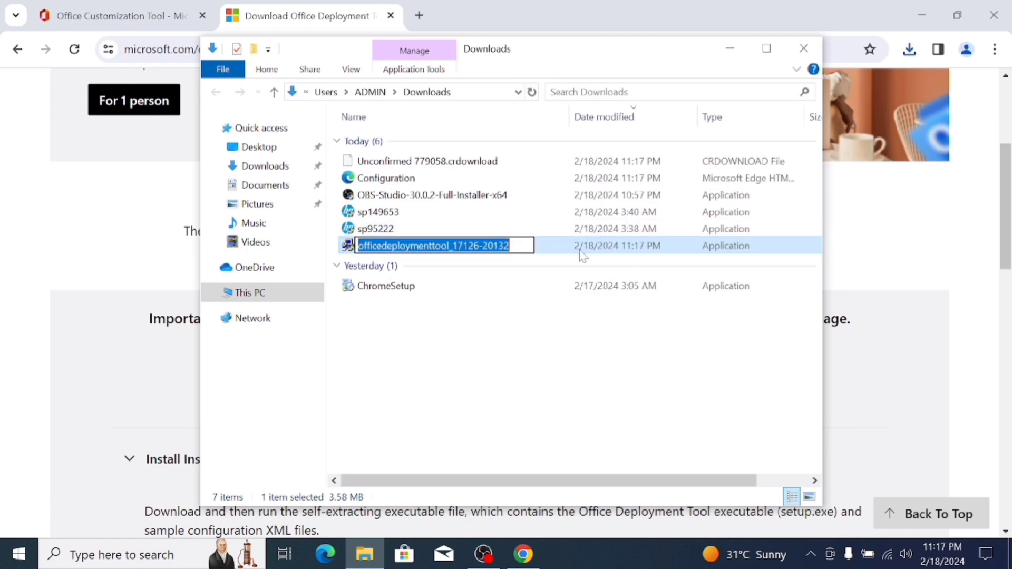
{"action": "key", "text": "Escape"}
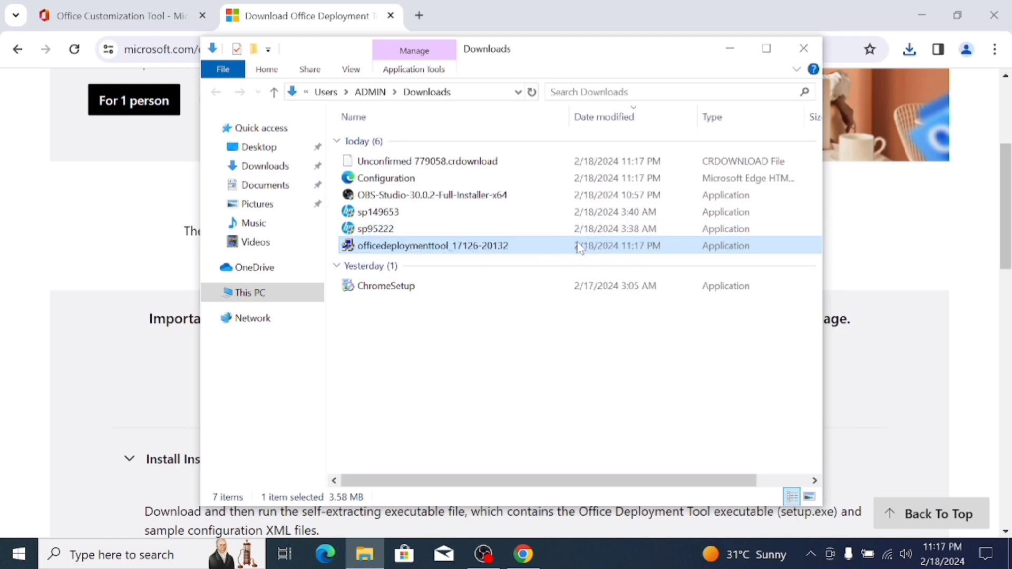
{"action": "right_click", "coordinate": [538, 250]}
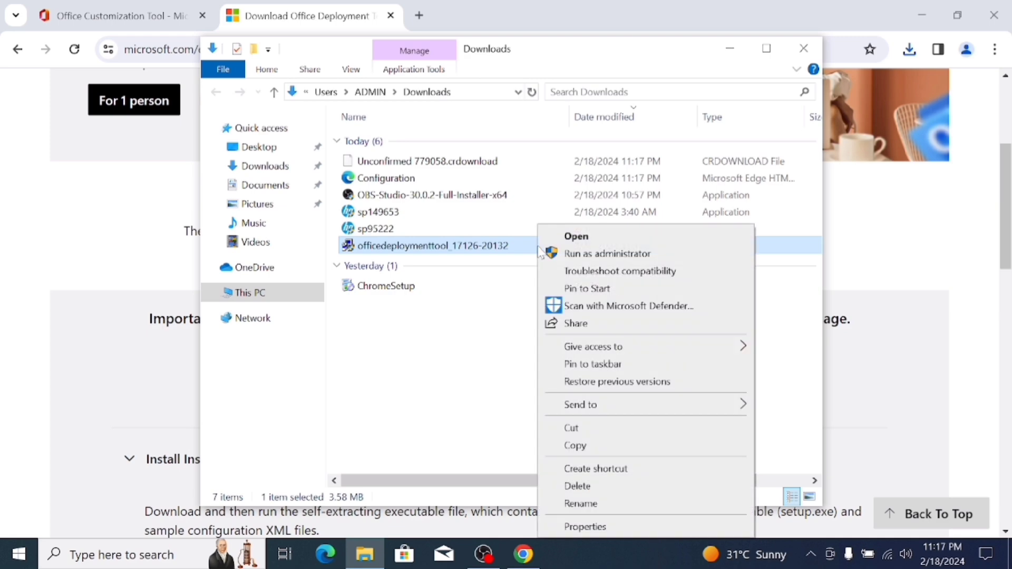
{"action": "left_click", "coordinate": [568, 258]}
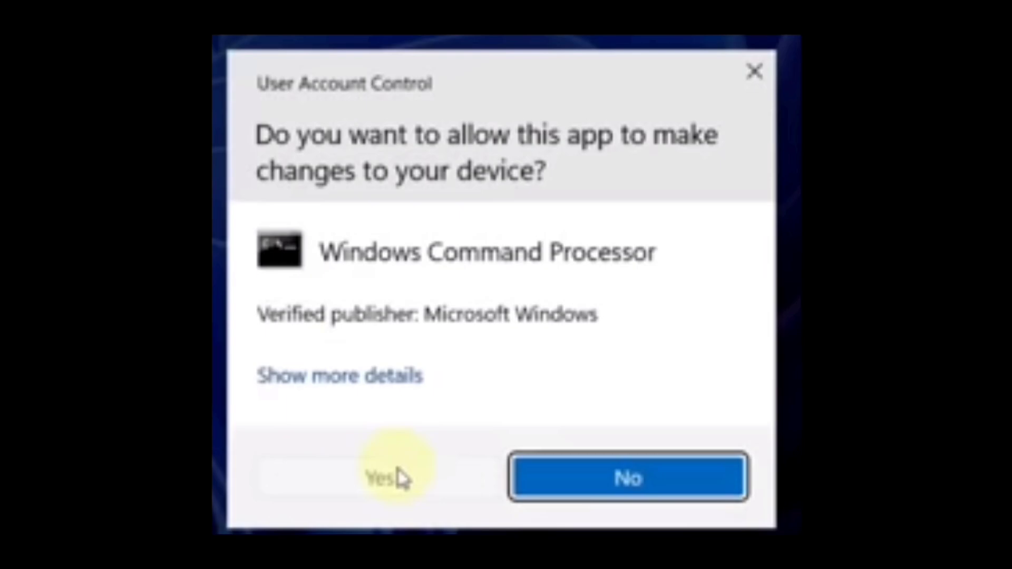
Approve the permission prompt and accept the Office Deployment Tool license terms.
{"action": "left_click", "coordinate": [395, 477]}
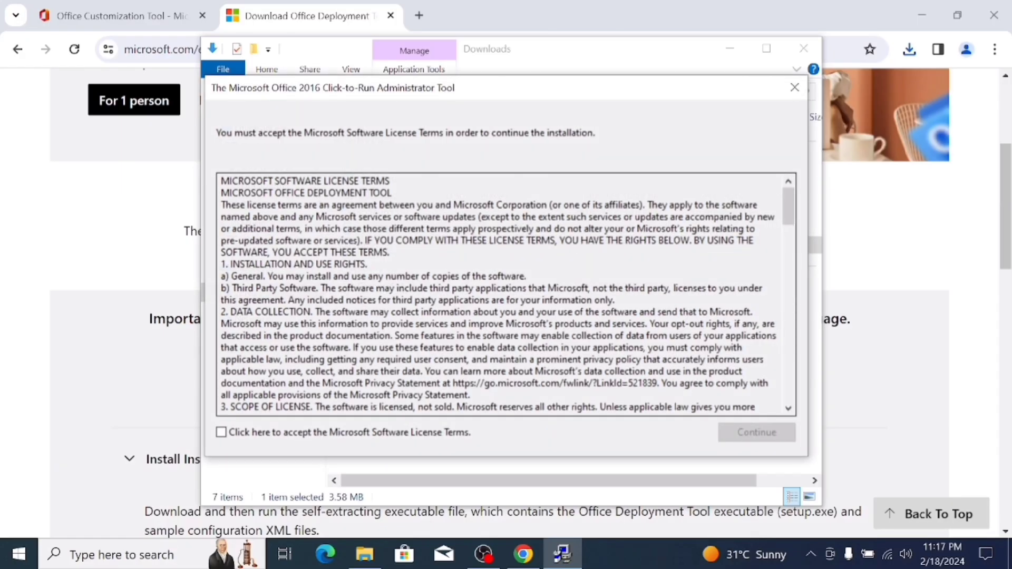
{"action": "scroll", "coordinate": [500, 294], "scroll_direction": "down", "scroll_amount": 15}
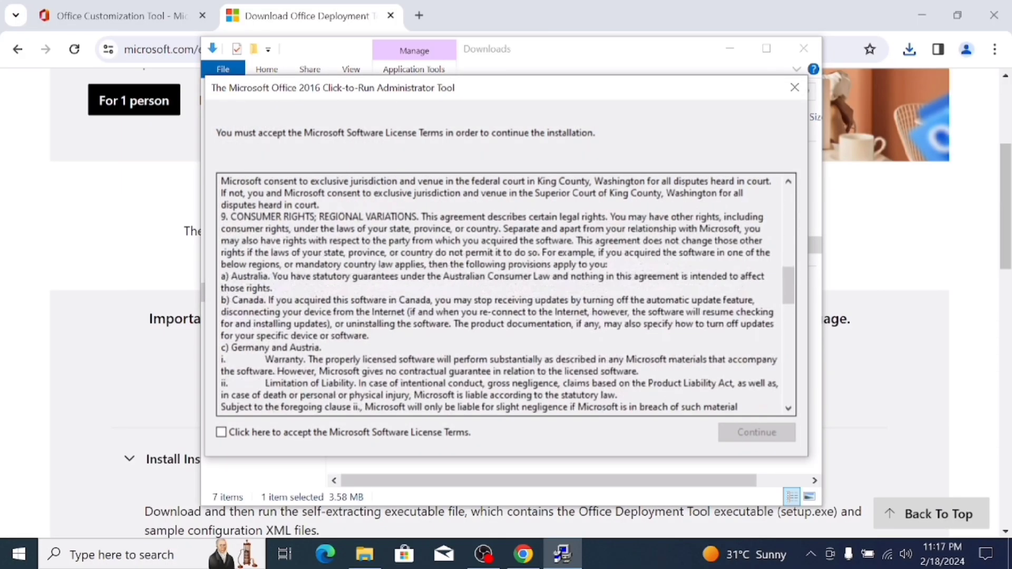
{"action": "left_click", "coordinate": [220, 433]}
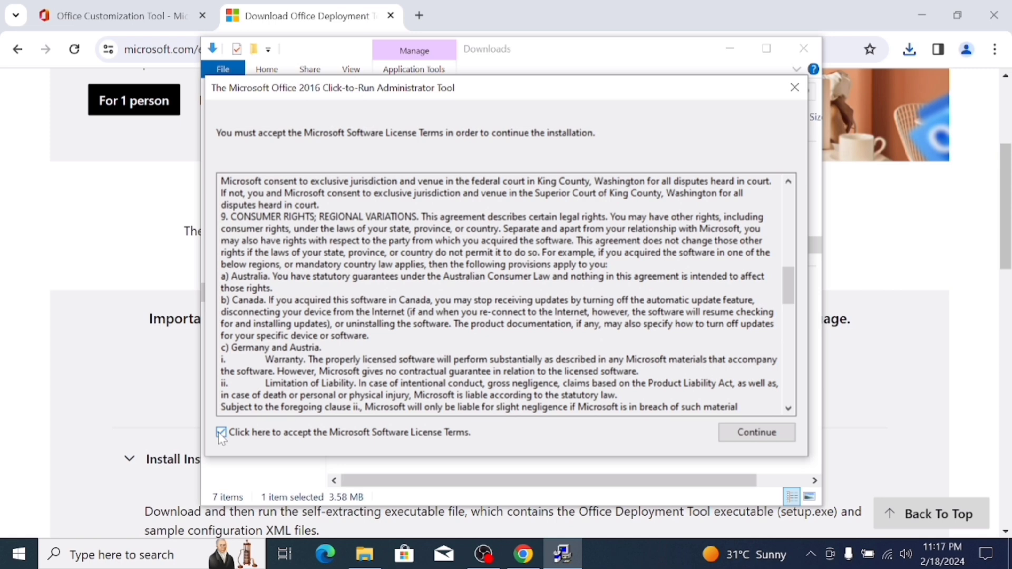
{"action": "left_click", "coordinate": [757, 432]}
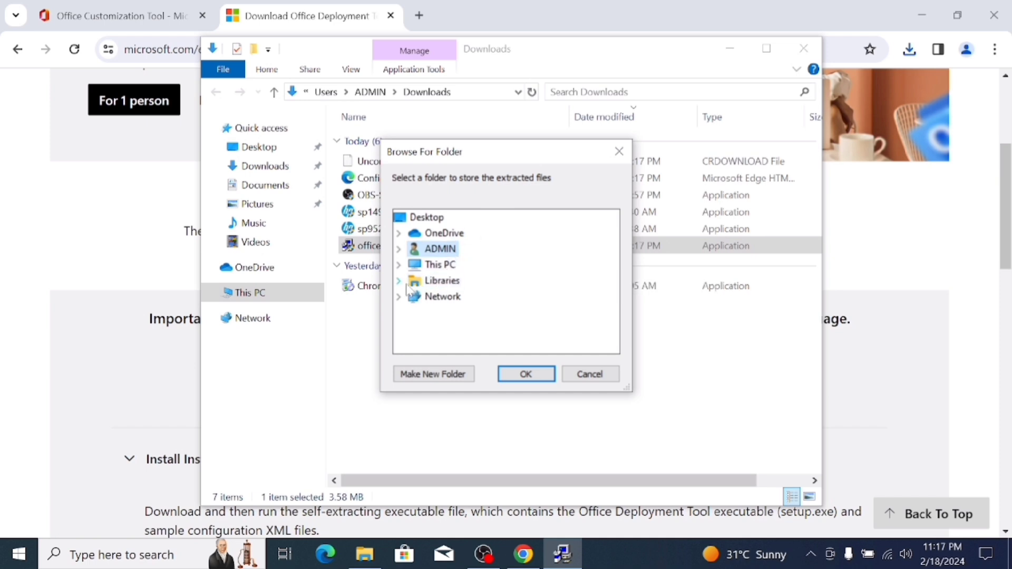
Extract the tool's files into Downloads and dismiss the success message.
{"action": "left_click", "coordinate": [399, 264]}
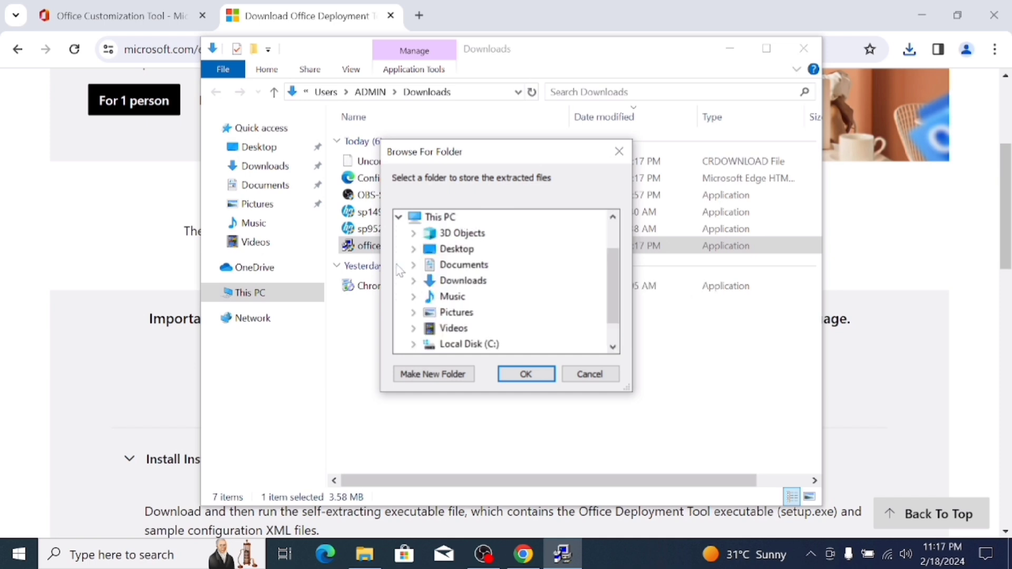
{"action": "left_click", "coordinate": [457, 282]}
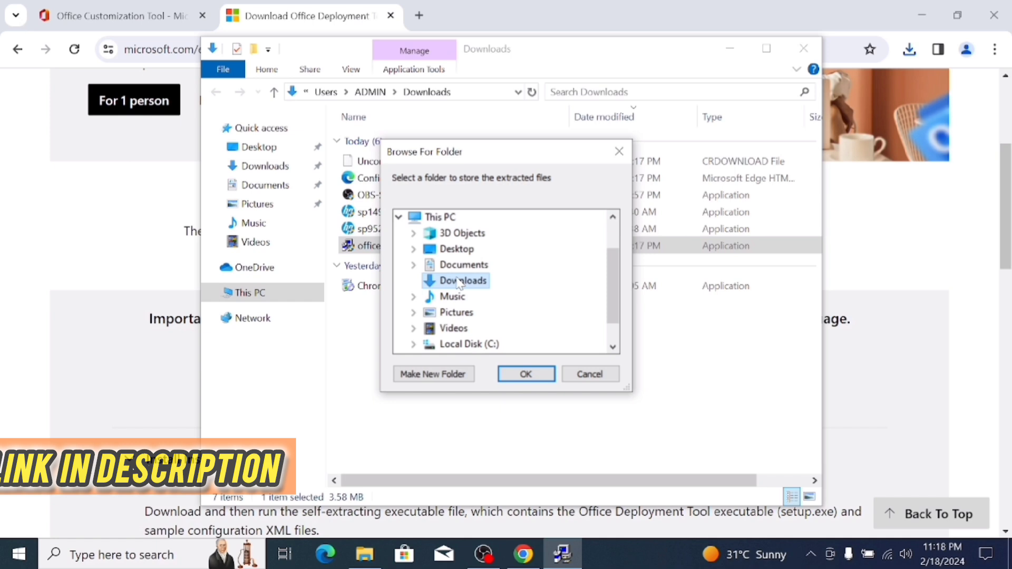
{"action": "left_click", "coordinate": [526, 374]}
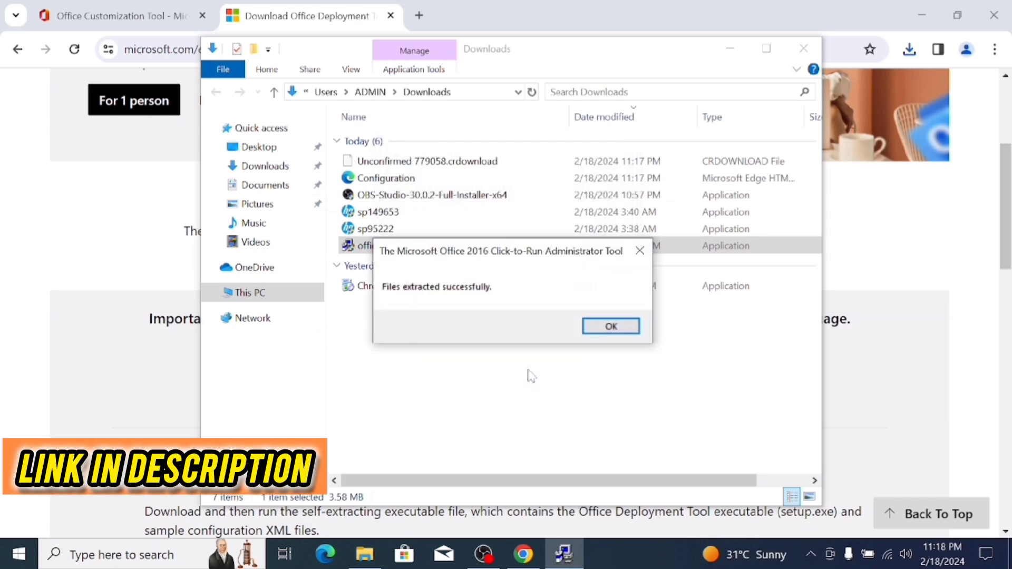
{"action": "left_click", "coordinate": [611, 327]}
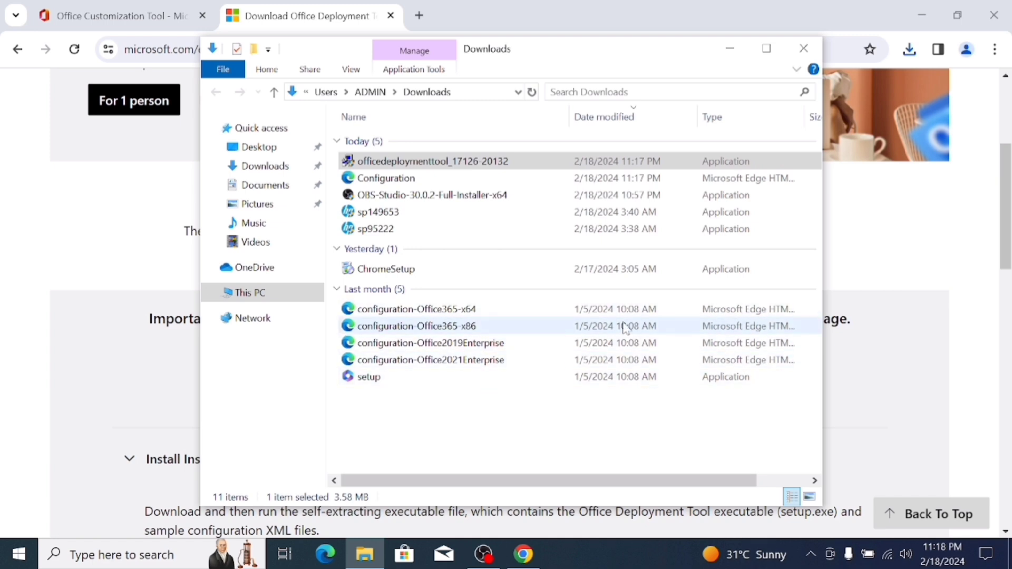
Add a new folder in Downloads and name it 'Office 2021'.
{"action": "right_click", "coordinate": [534, 419]}
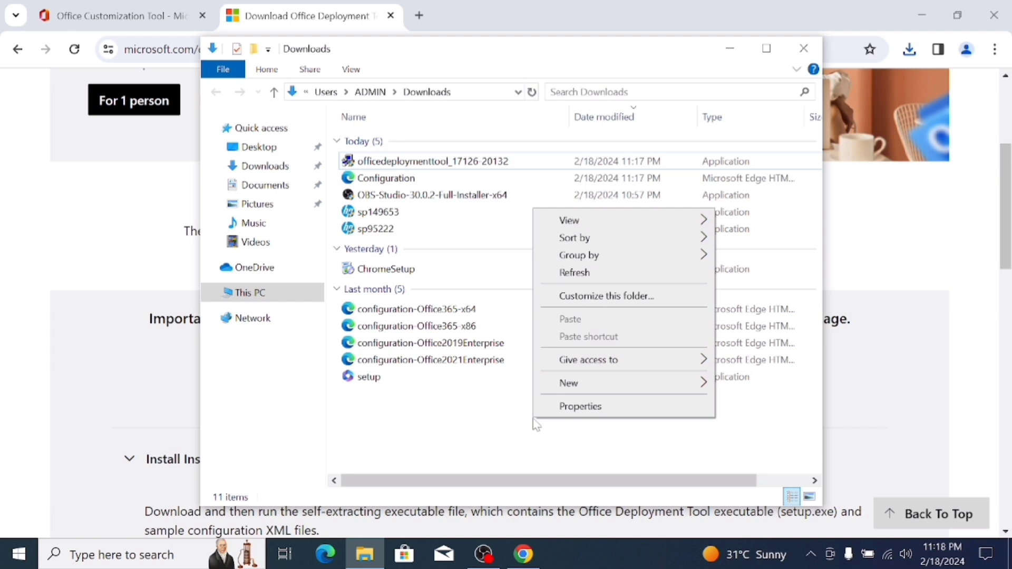
{"action": "mouse_move", "coordinate": [606, 390]}
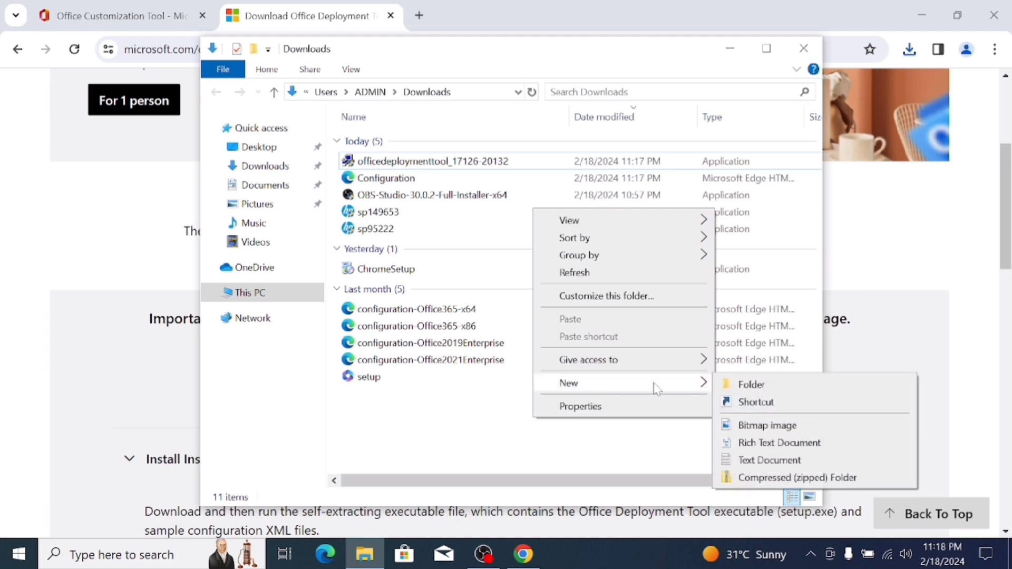
{"action": "left_click", "coordinate": [735, 386]}
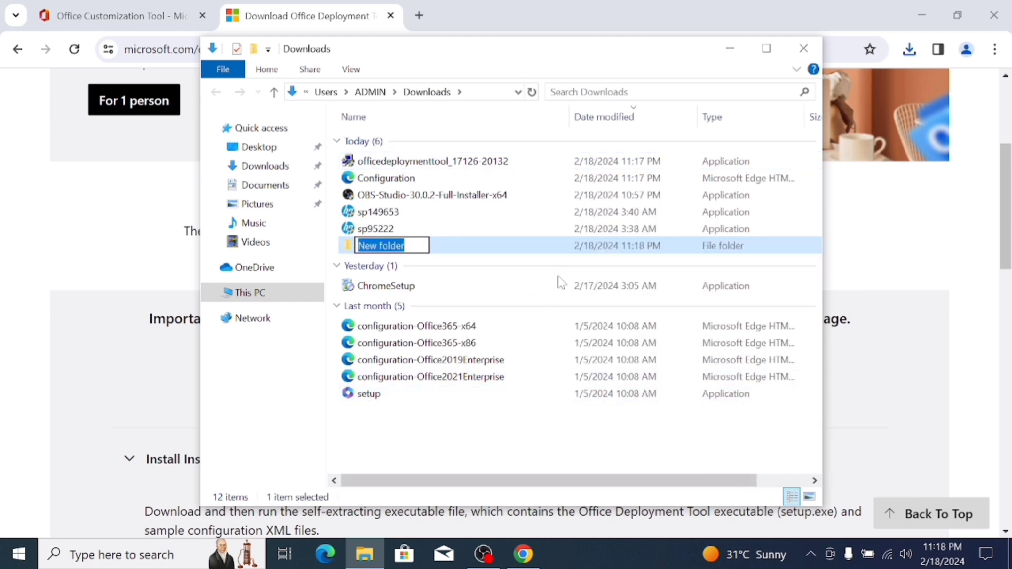
{"action": "key", "text": "BackSpace"}
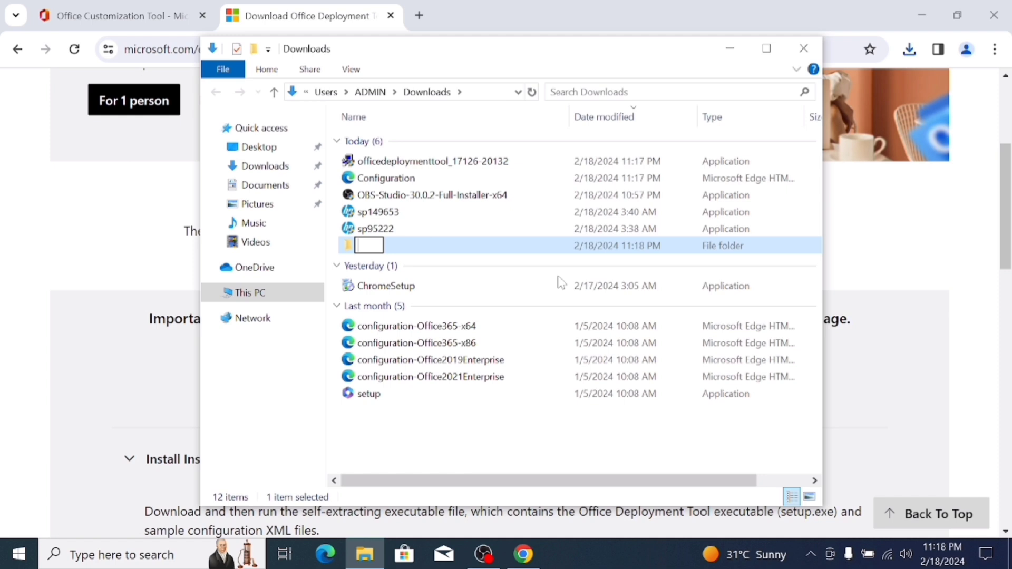
{"action": "type", "text": "Offic"}
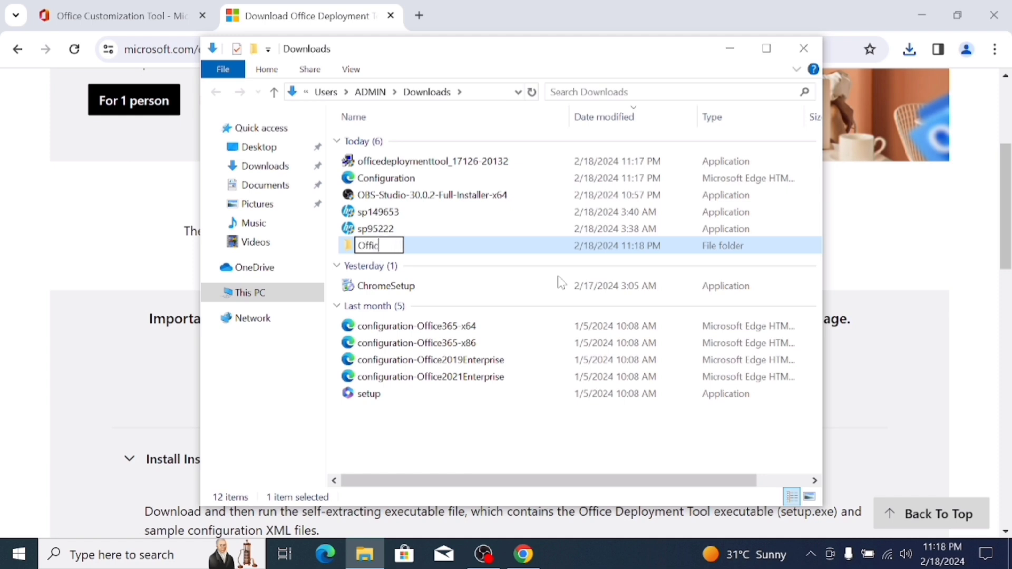
{"action": "type", "text": "e 2021"}
{"action": "left_click", "coordinate": [489, 455]}
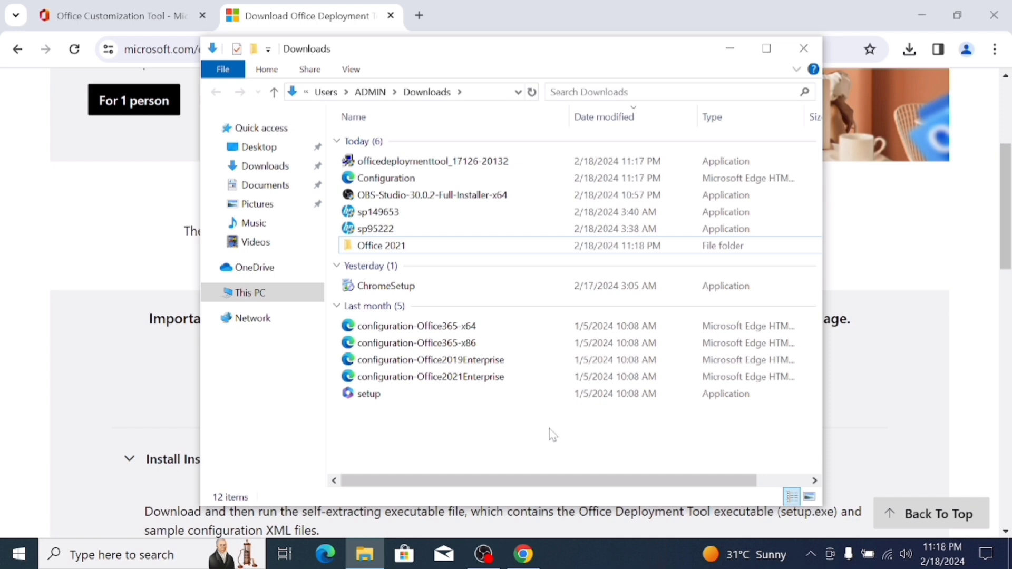
Cut setup and the four configuration XML files, then paste them into Office 2021.
{"action": "left_click_drag", "start_coordinate": [551, 428], "coordinate": [414, 334]}
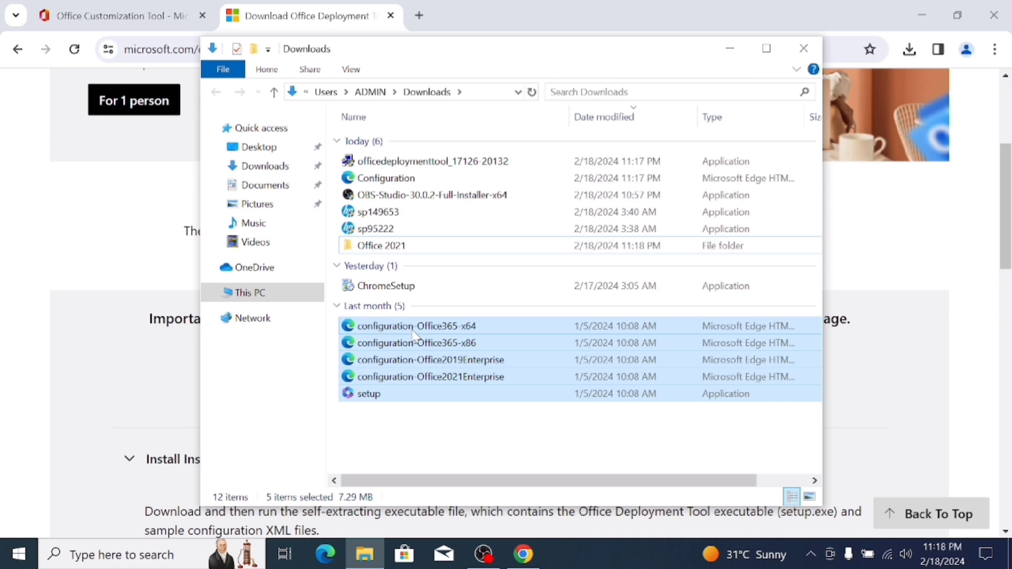
{"action": "right_click", "coordinate": [414, 333]}
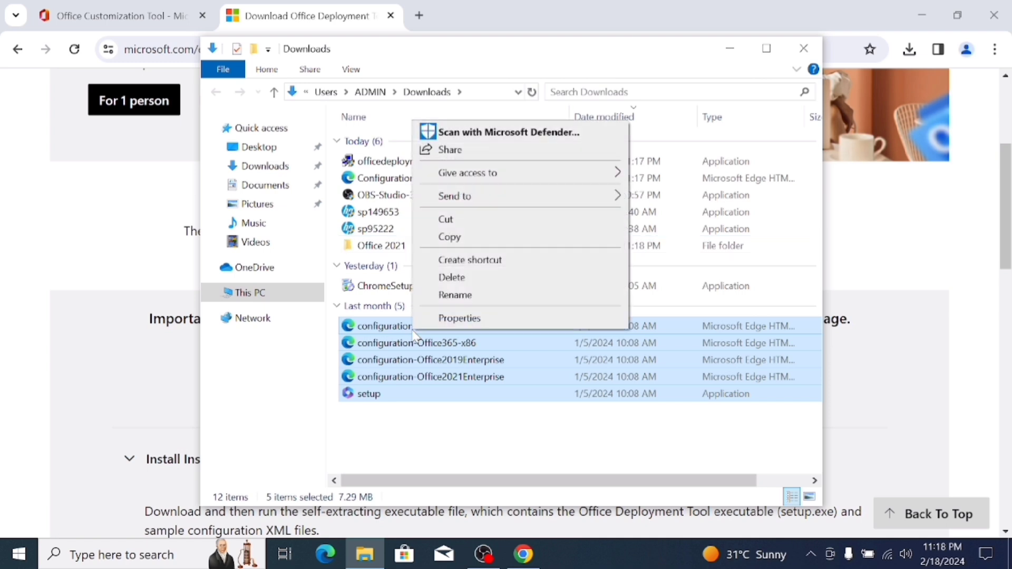
{"action": "left_click", "coordinate": [466, 227]}
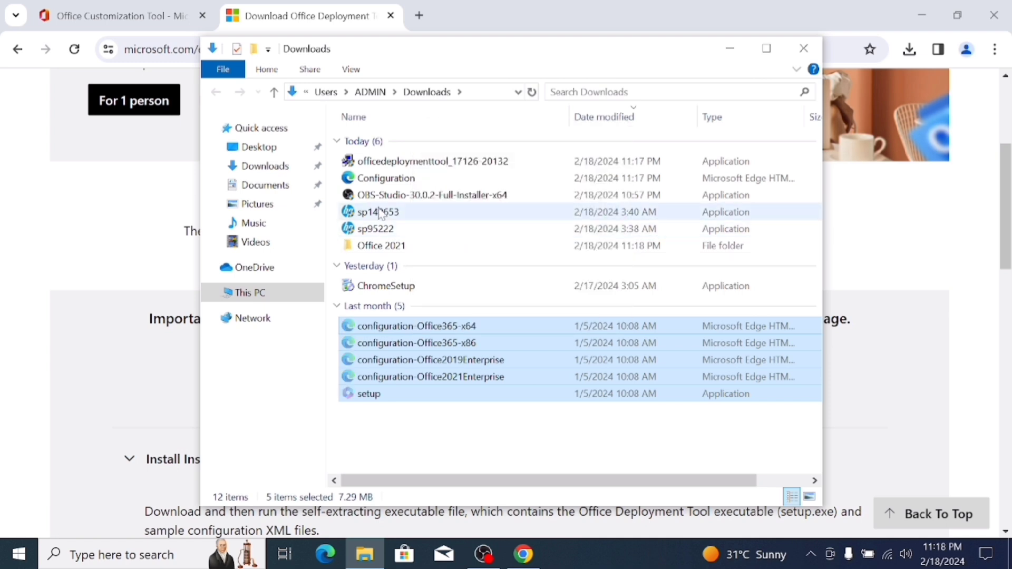
{"action": "double_click", "coordinate": [388, 248]}
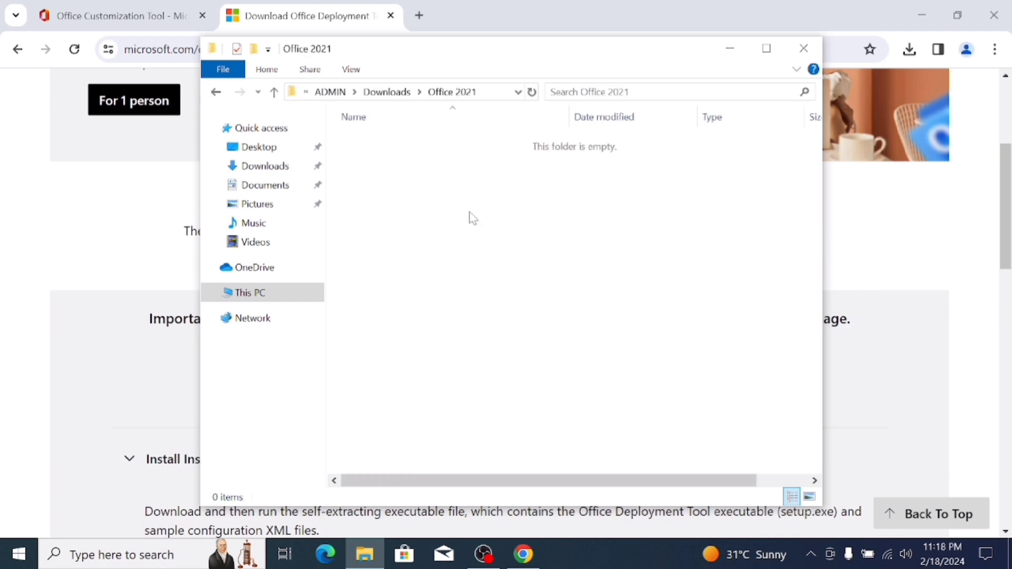
{"action": "right_click", "coordinate": [469, 212]}
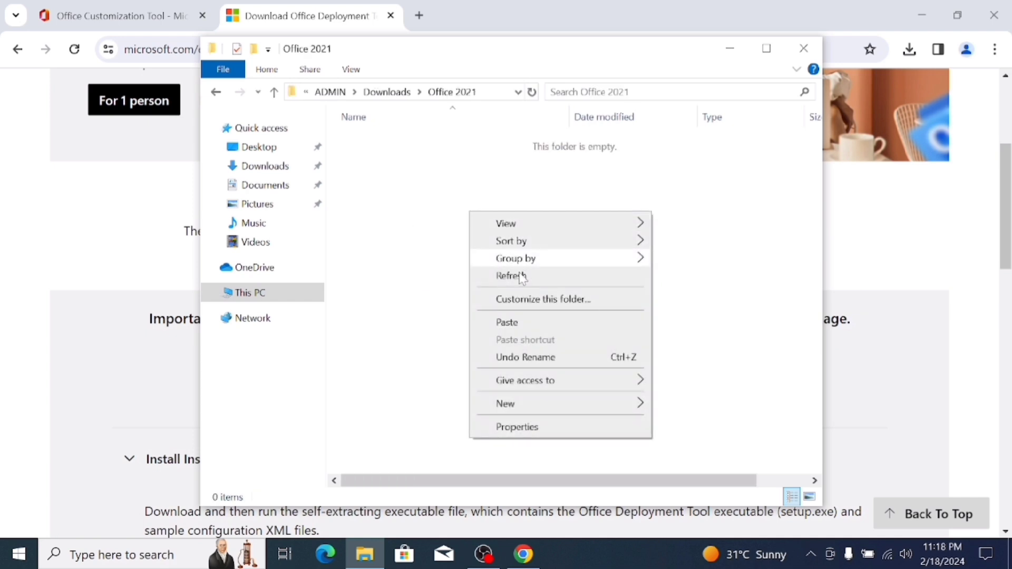
{"action": "left_click", "coordinate": [517, 319]}
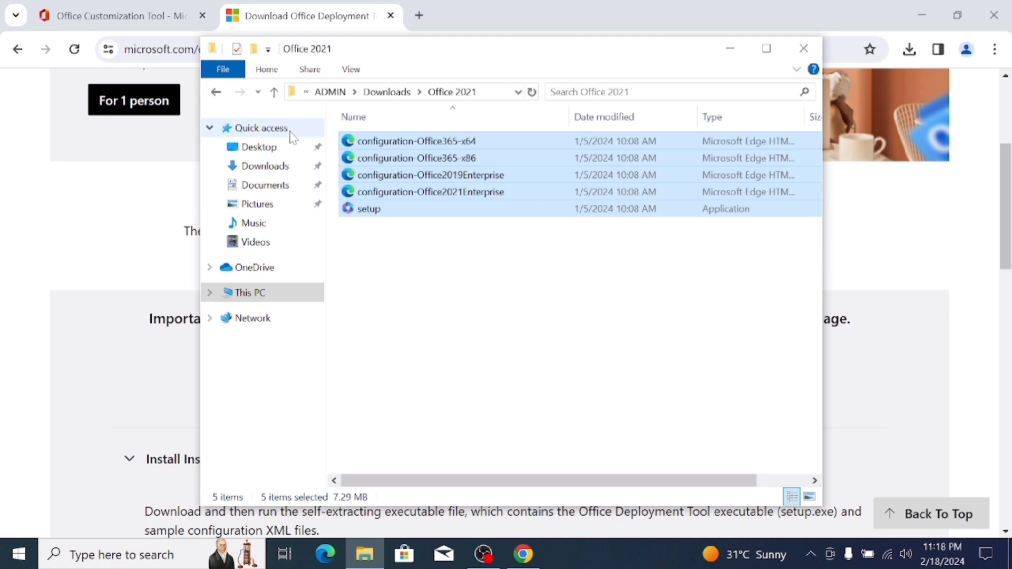
Cut the officedeploymenttool installer and Configuration file from Downloads and paste them into Office 2021.
{"action": "left_click", "coordinate": [216, 93]}
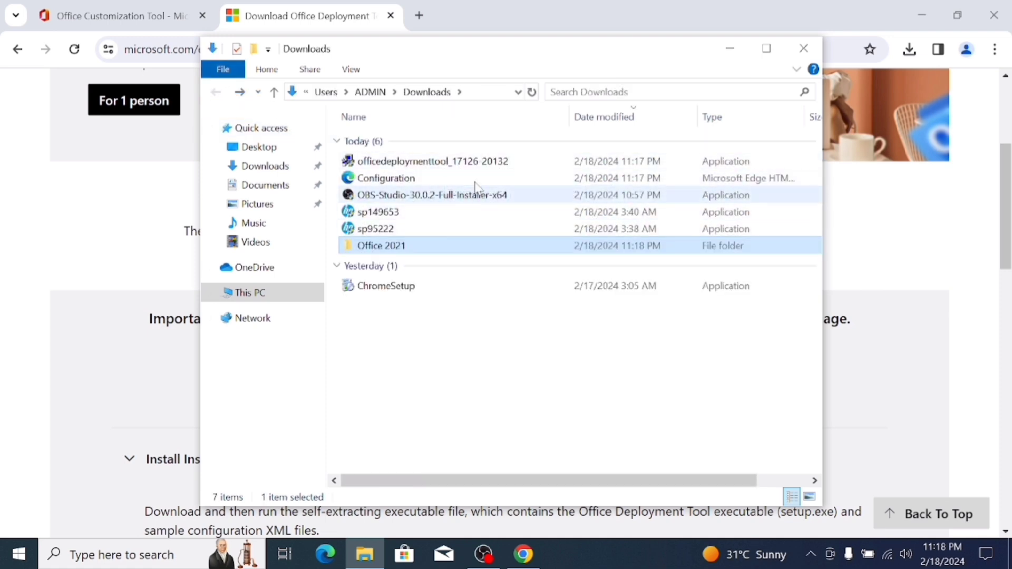
{"action": "left_click", "coordinate": [499, 166]}
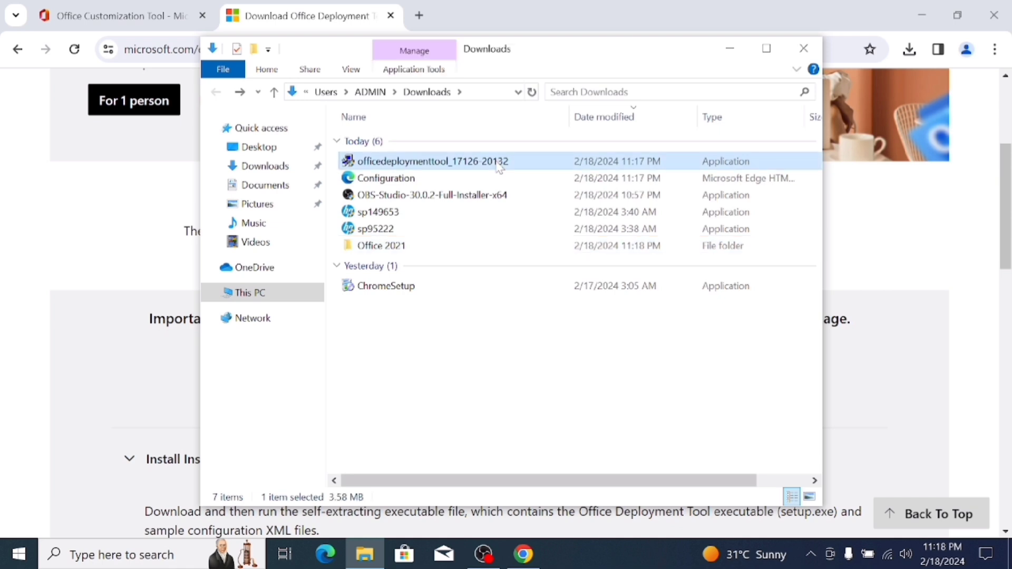
{"action": "left_click", "coordinate": [487, 180], "text": "ctrl"}
{"action": "right_click", "coordinate": [487, 182]}
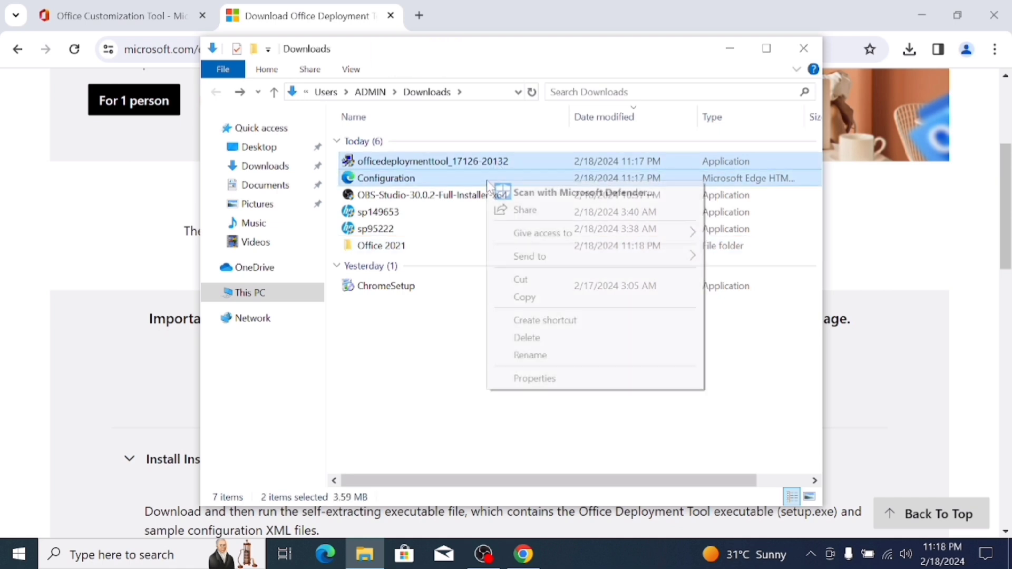
{"action": "left_click", "coordinate": [550, 281]}
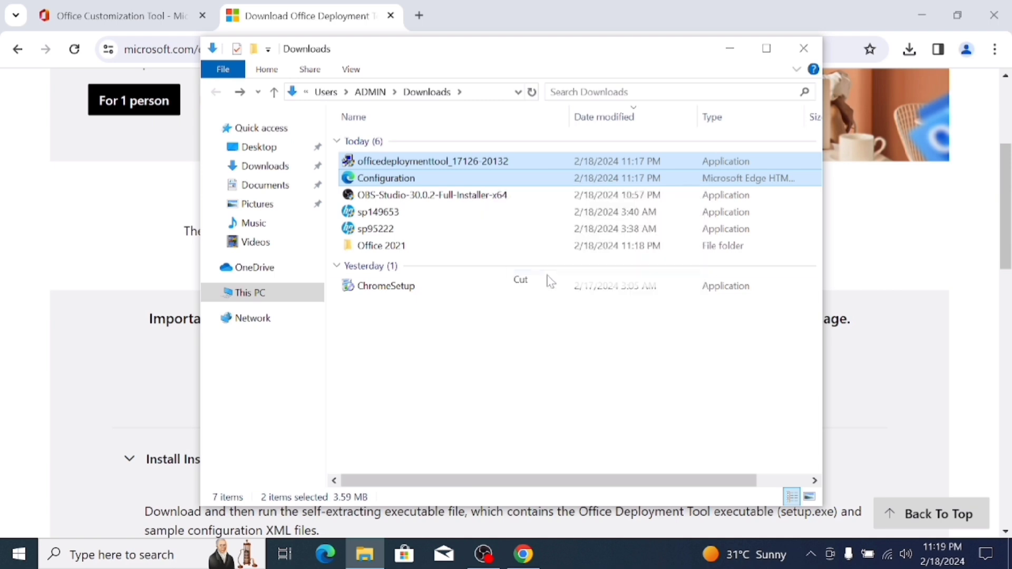
{"action": "double_click", "coordinate": [421, 250]}
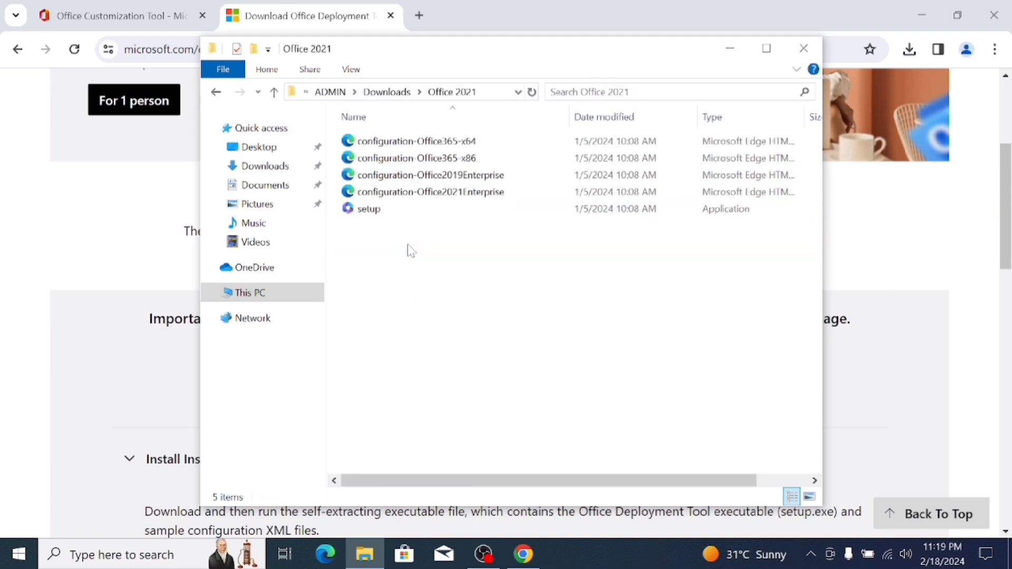
{"action": "right_click", "coordinate": [433, 275]}
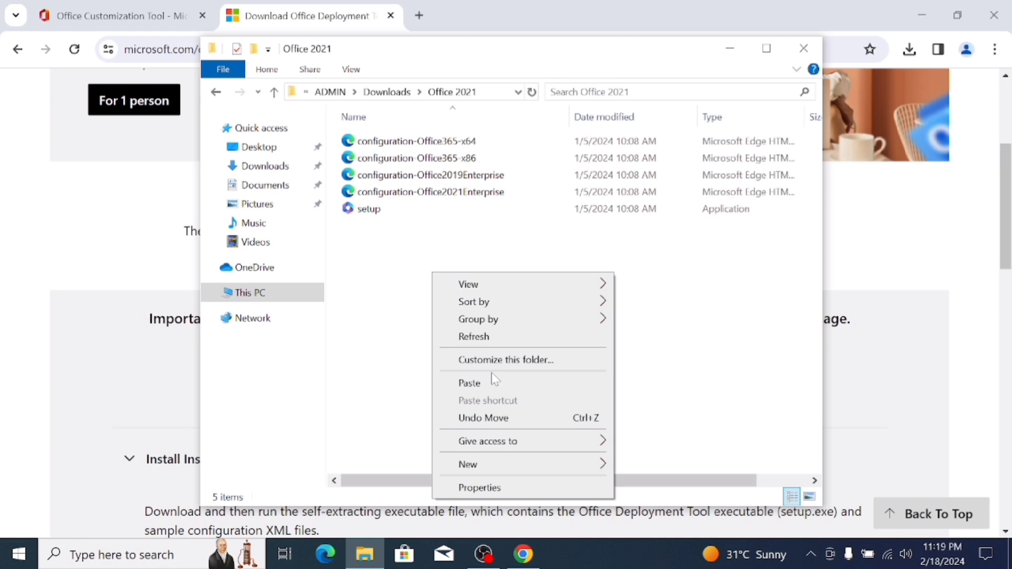
{"action": "left_click", "coordinate": [493, 381]}
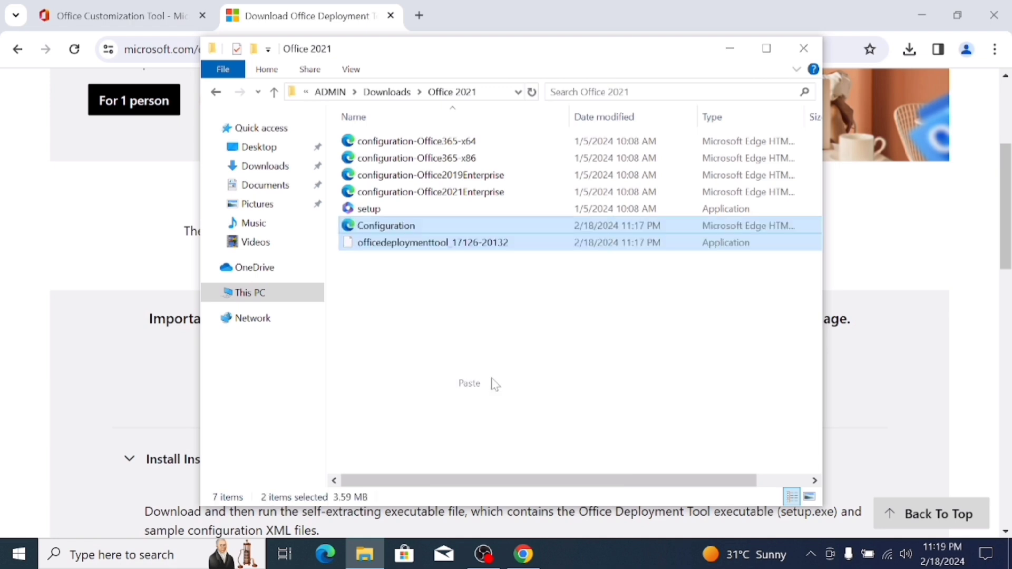
{"action": "left_click", "coordinate": [546, 356]}
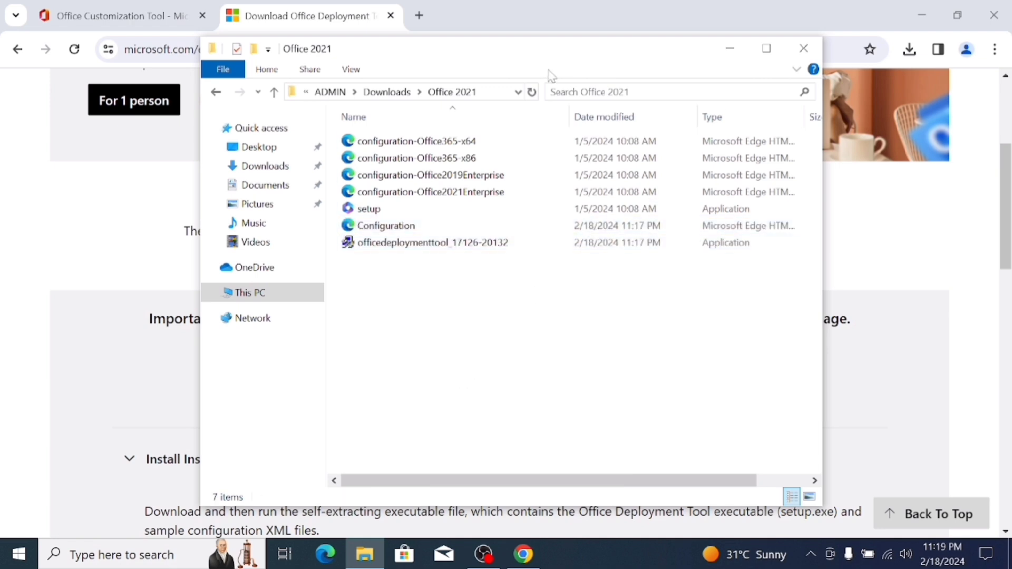
Cut the Office 2021 folder from Downloads, paste it onto Local Disk (C:), then minimize Explorer.
{"action": "left_click", "coordinate": [215, 93]}
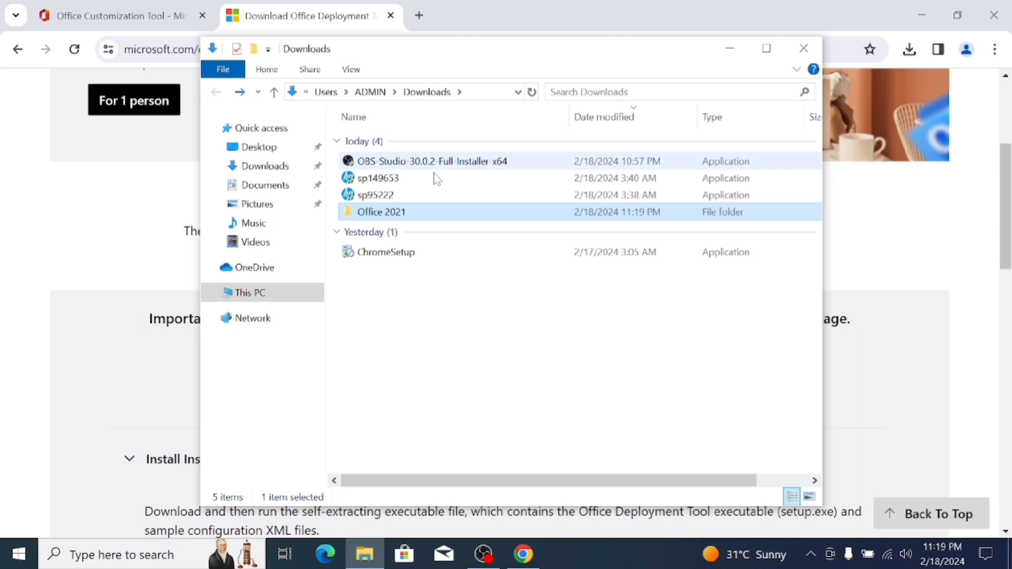
{"action": "right_click", "coordinate": [411, 214]}
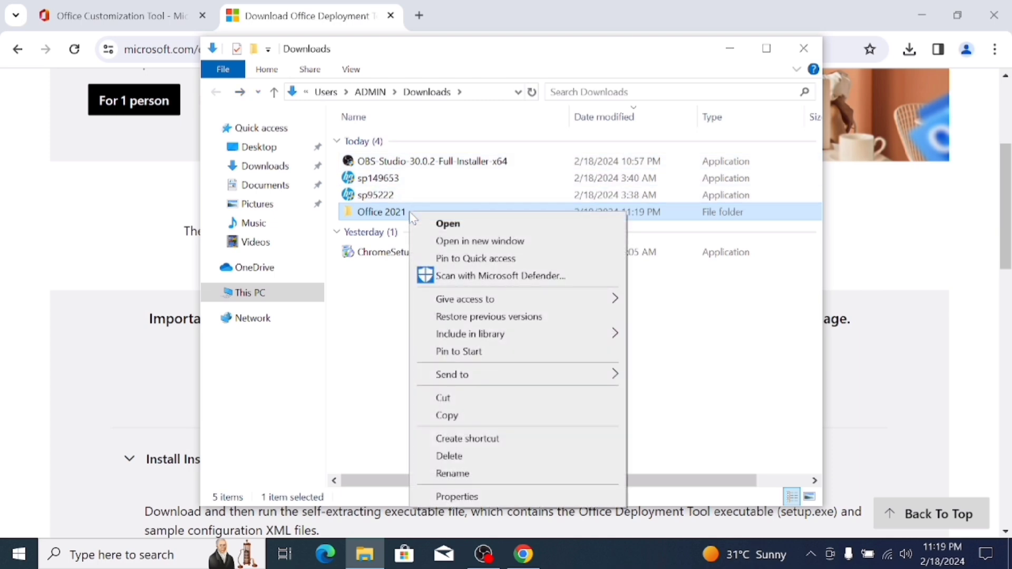
{"action": "left_click", "coordinate": [476, 402]}
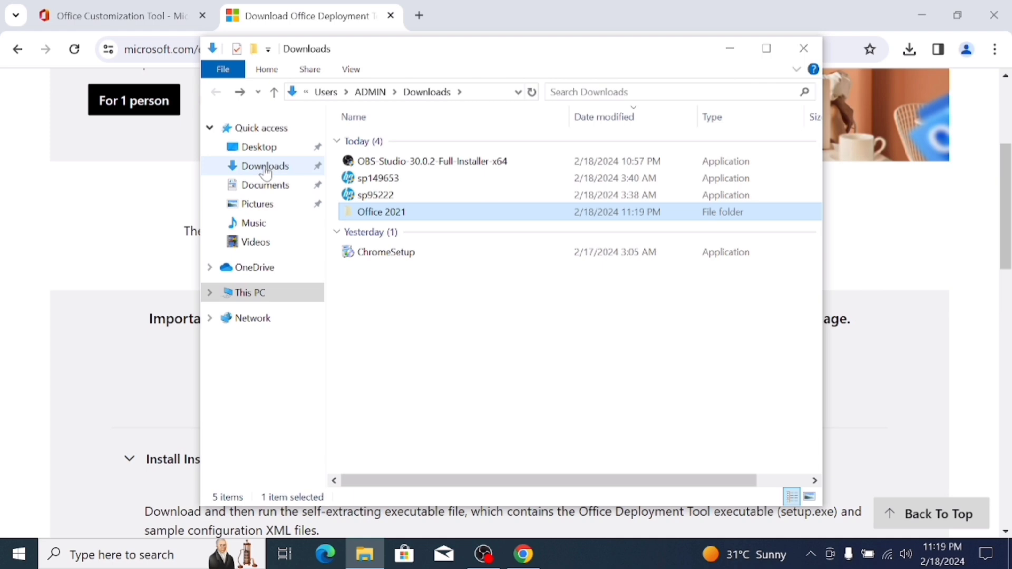
{"action": "left_click", "coordinate": [261, 297]}
{"action": "double_click", "coordinate": [454, 356]}
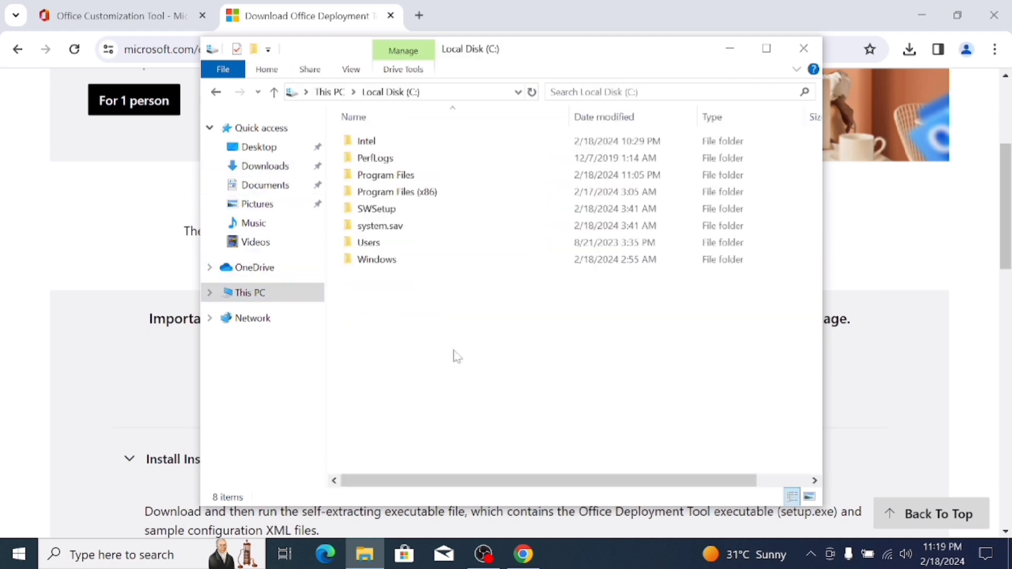
{"action": "right_click", "coordinate": [477, 315]}
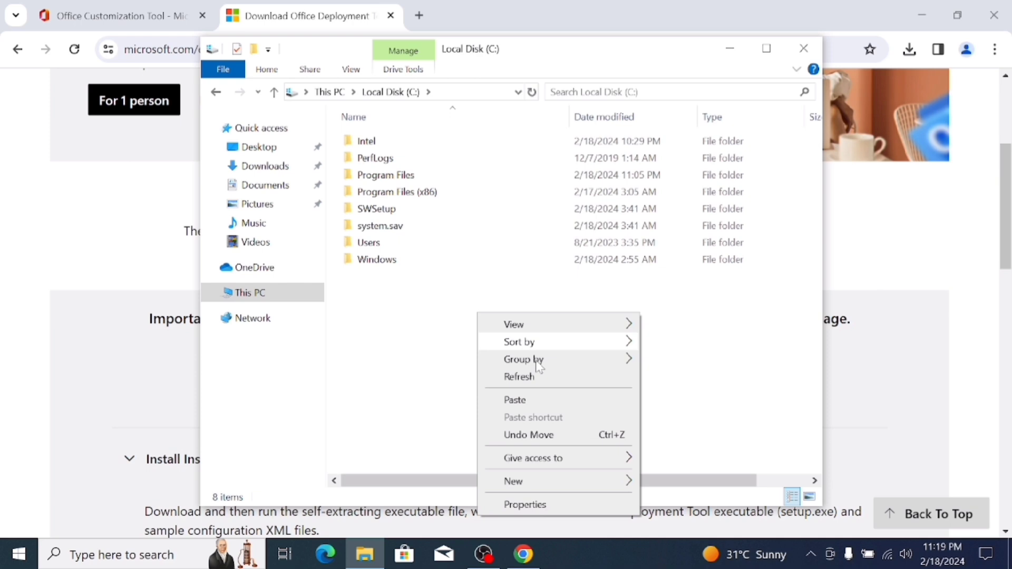
{"action": "left_click", "coordinate": [537, 402]}
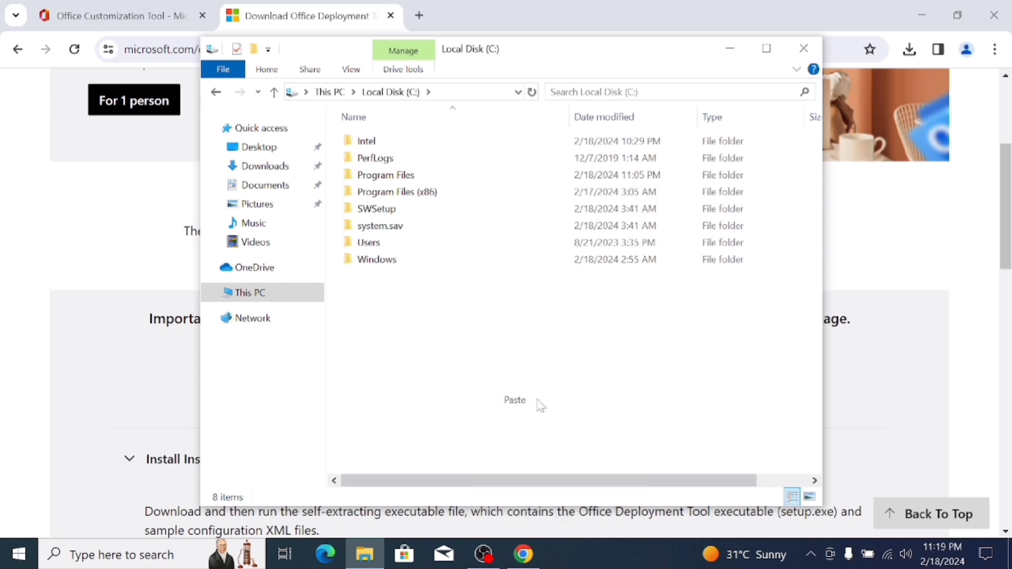
{"action": "left_click", "coordinate": [610, 373]}
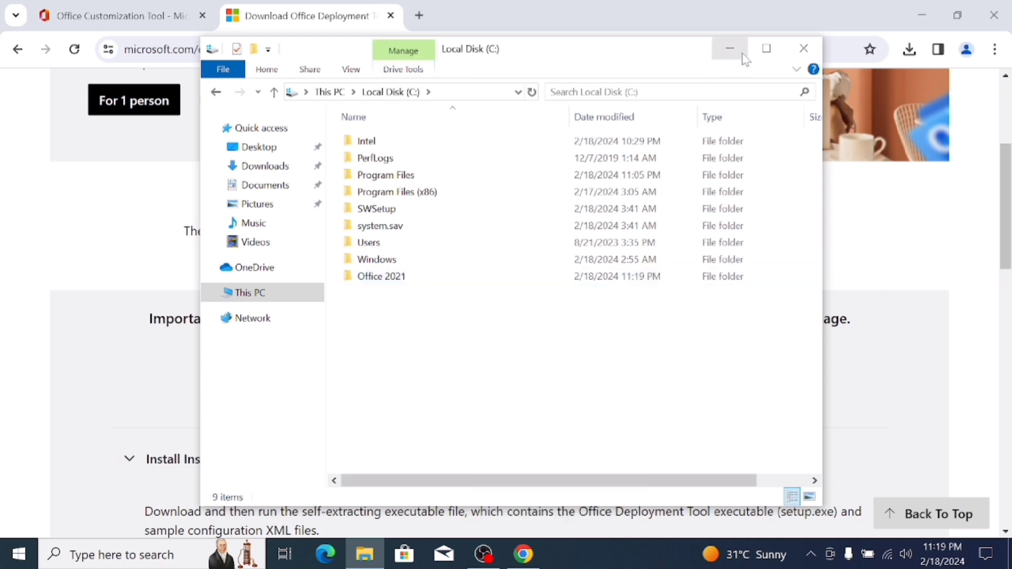
{"action": "left_click", "coordinate": [735, 50]}
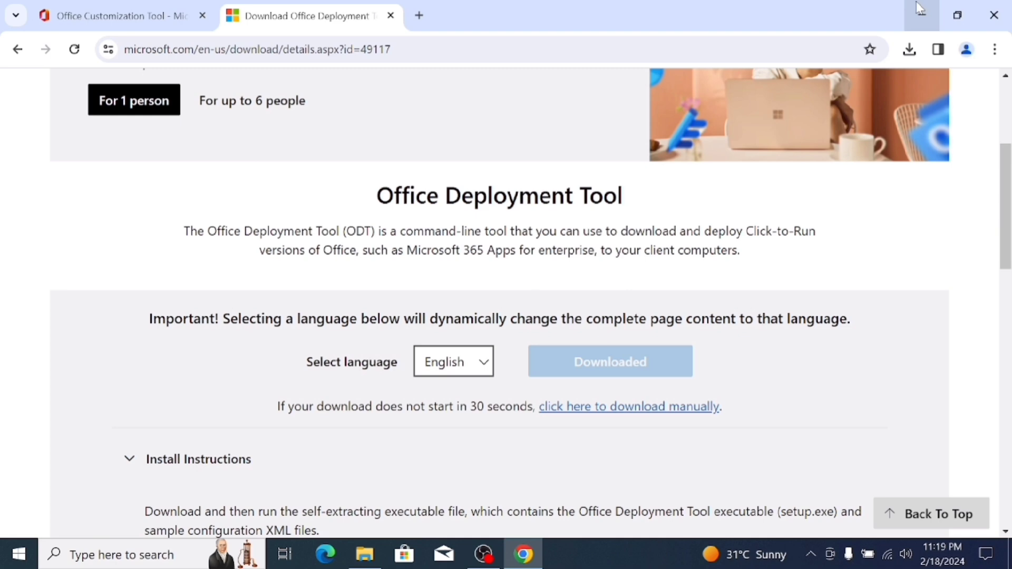
Minimize Chrome and launch Notepad from Start search to get a blank Untitled document.
{"action": "left_click", "coordinate": [919, 7]}
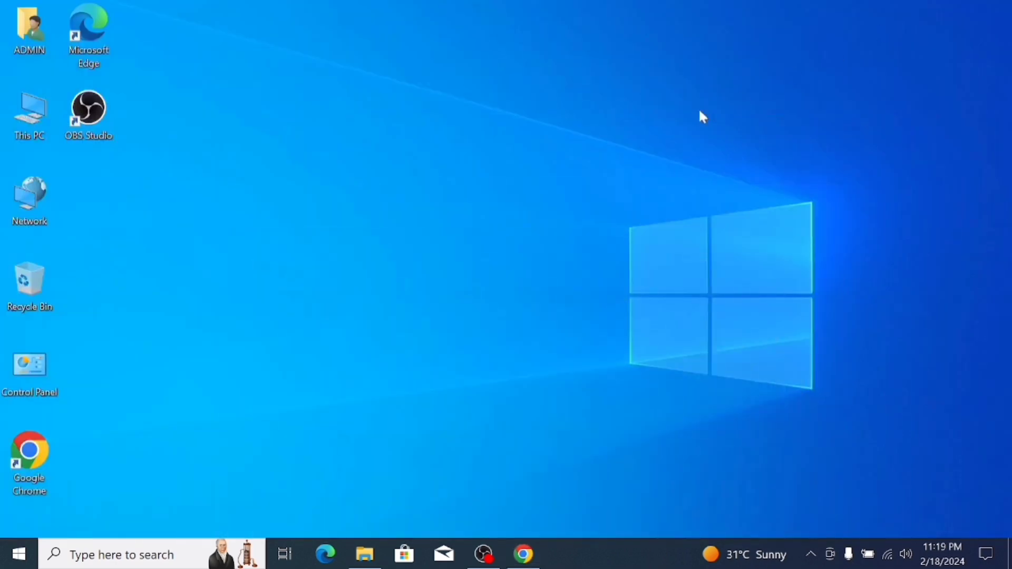
{"action": "key", "text": "super"}
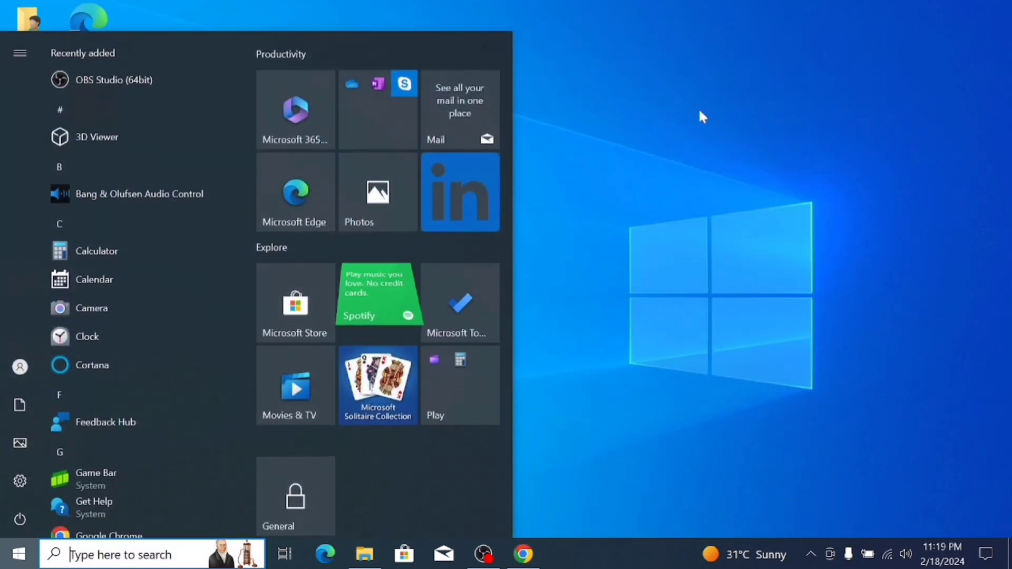
{"action": "type", "text": "no"}
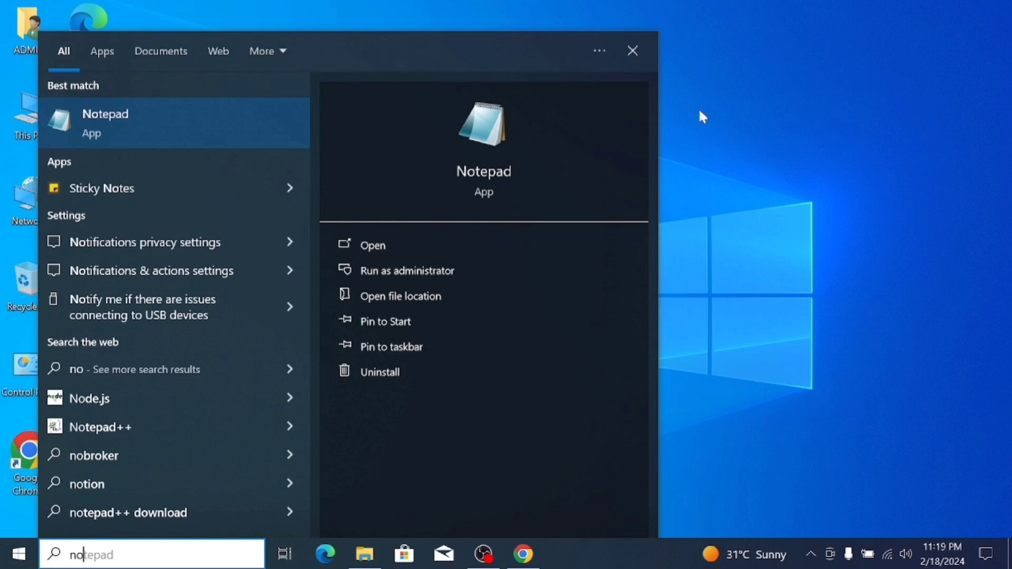
{"action": "key", "text": "Return"}
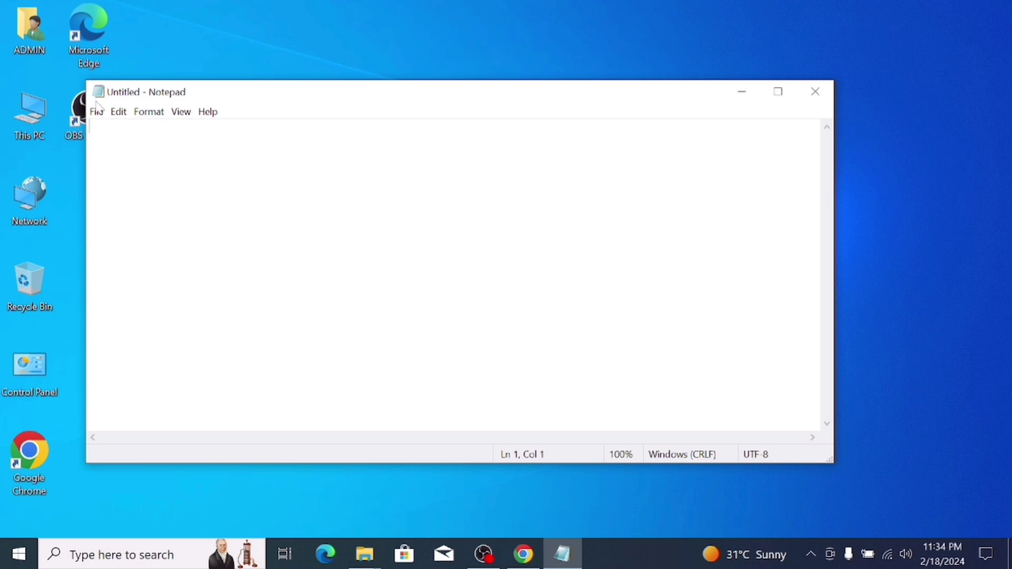
{"action": "left_click", "coordinate": [96, 113]}
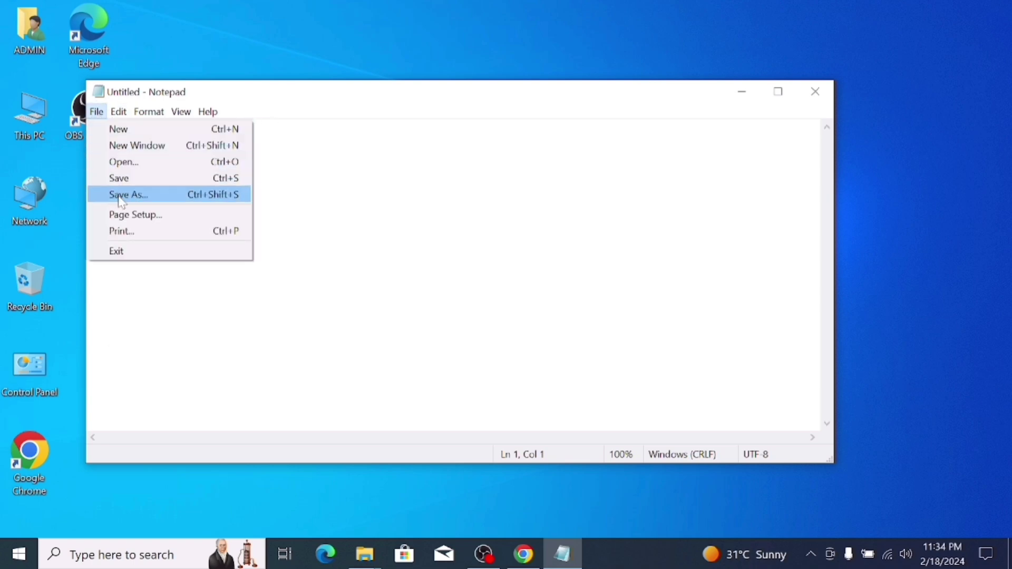
Save the blank note as 'Office Setup' in the C:\Office 2021 folder.
{"action": "left_click", "coordinate": [120, 200]}
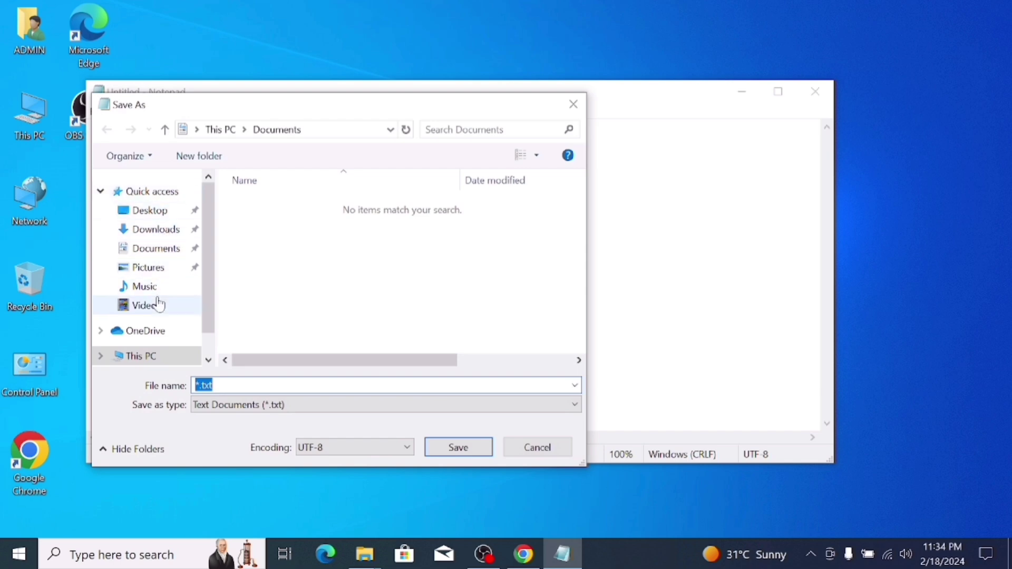
{"action": "scroll", "coordinate": [163, 290], "scroll_direction": "down", "scroll_amount": 1}
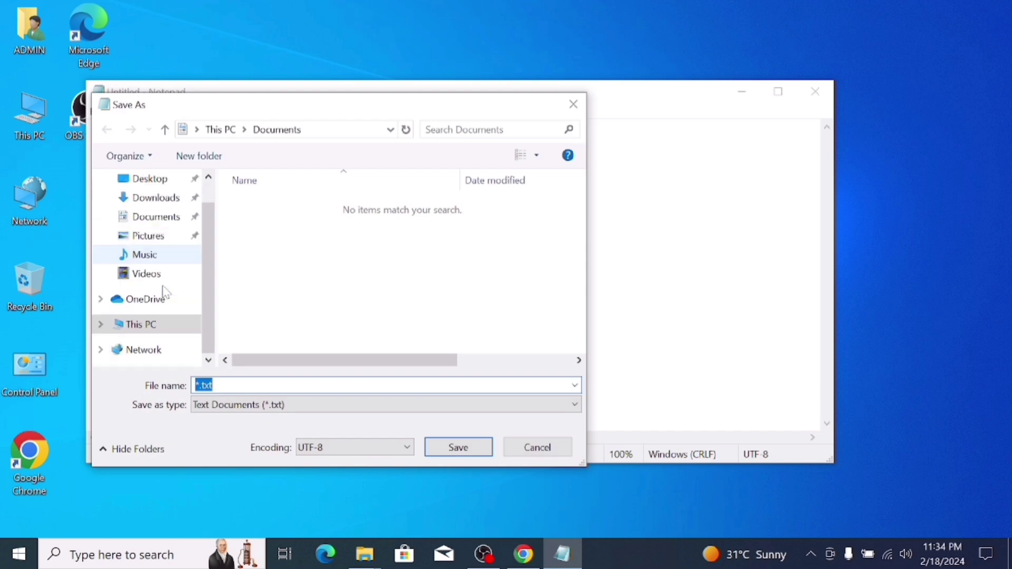
{"action": "left_click", "coordinate": [149, 326]}
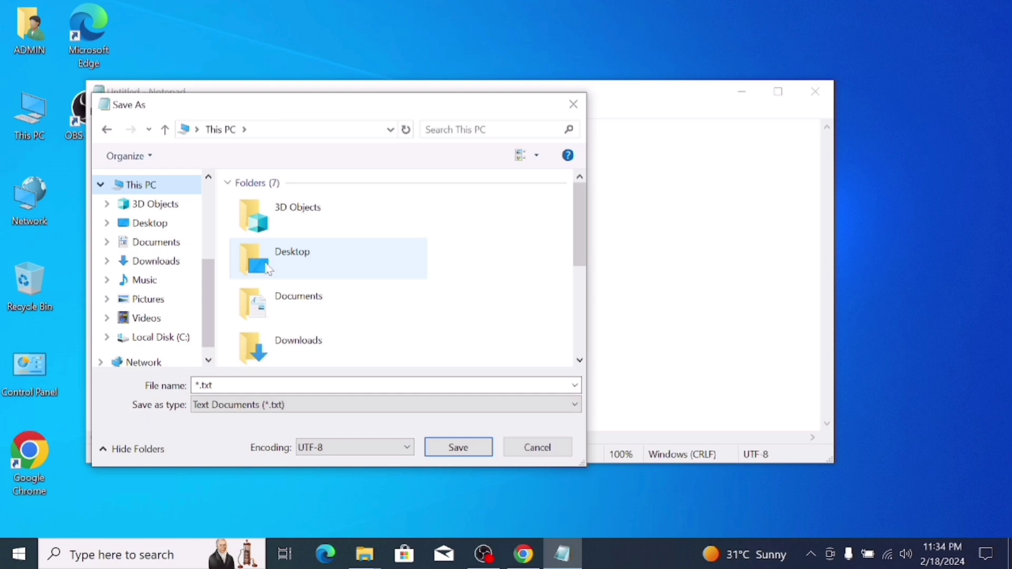
{"action": "scroll", "coordinate": [316, 278], "scroll_direction": "down", "scroll_amount": 3}
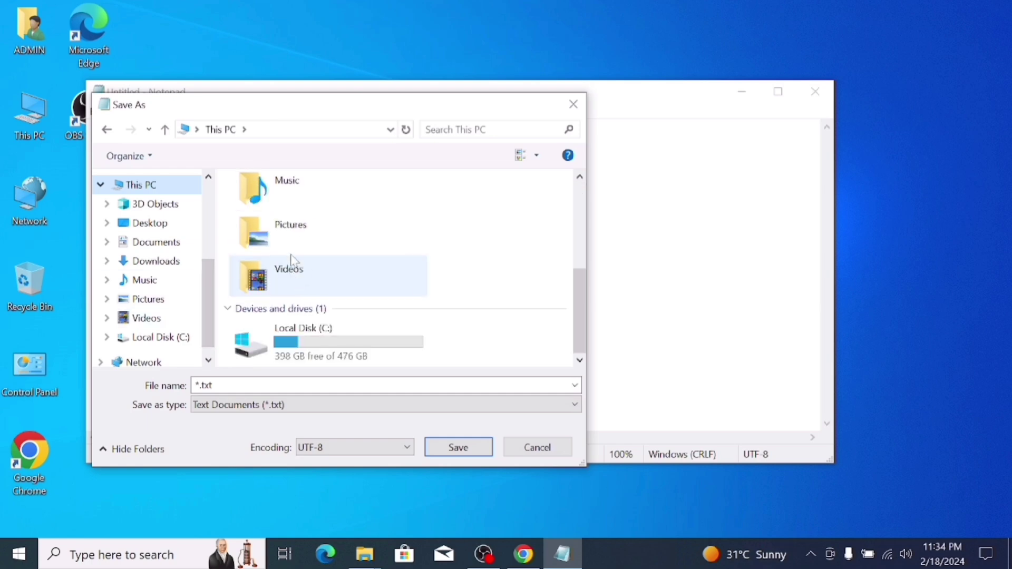
{"action": "double_click", "coordinate": [301, 345]}
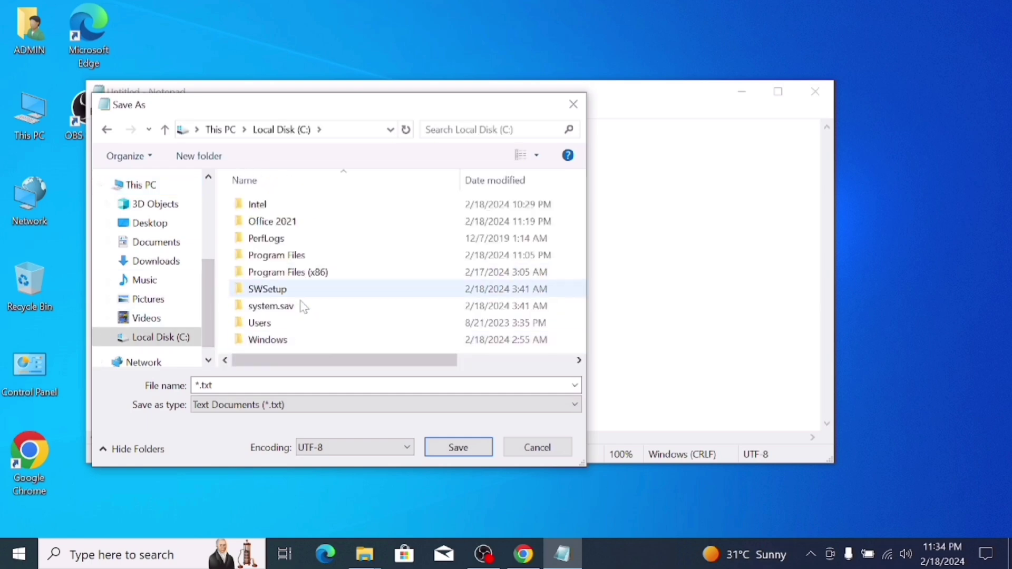
{"action": "double_click", "coordinate": [304, 225]}
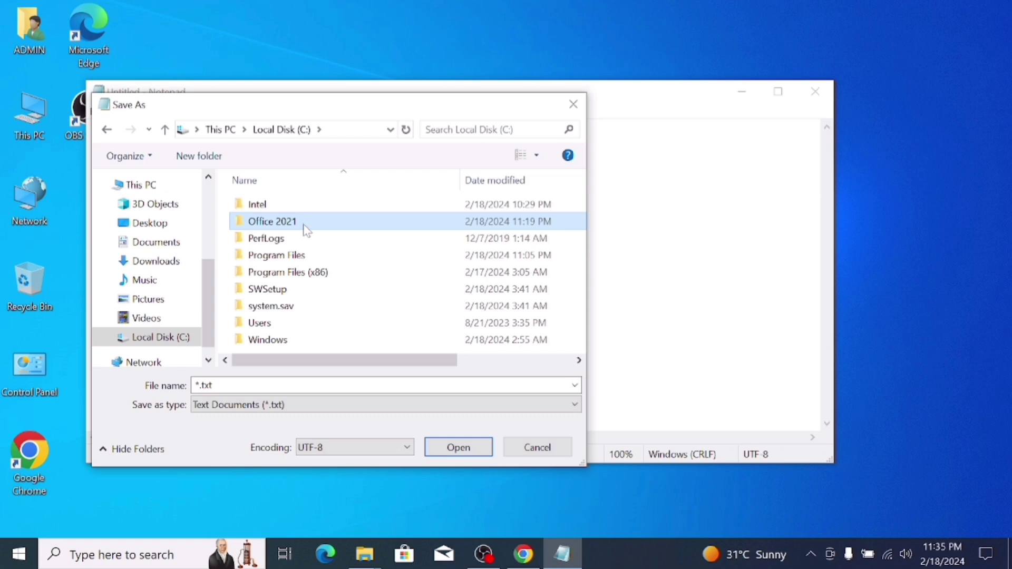
{"action": "left_click", "coordinate": [284, 381]}
{"action": "key", "text": "ctrl+a"}
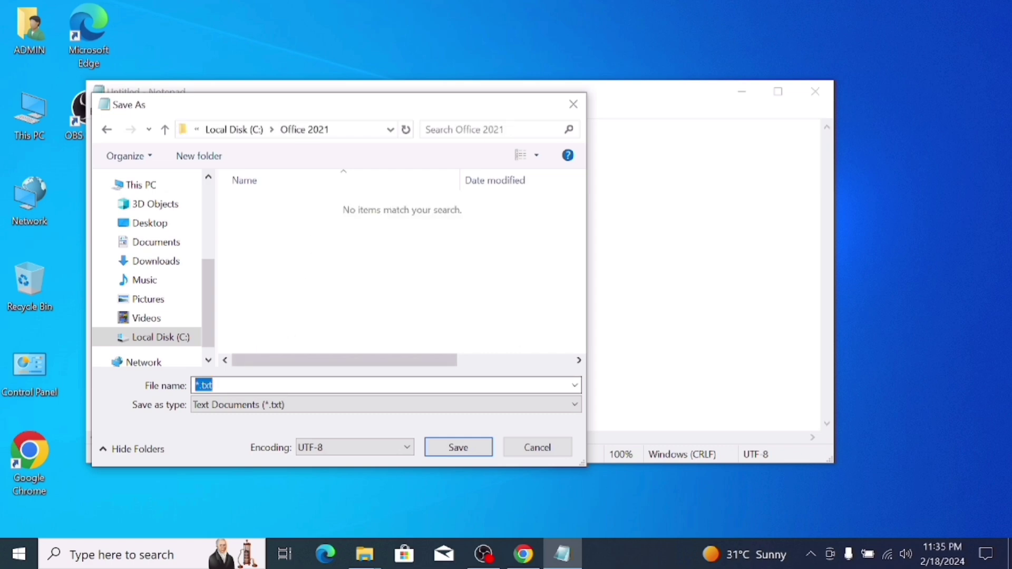
{"action": "key", "text": "BackSpace"}
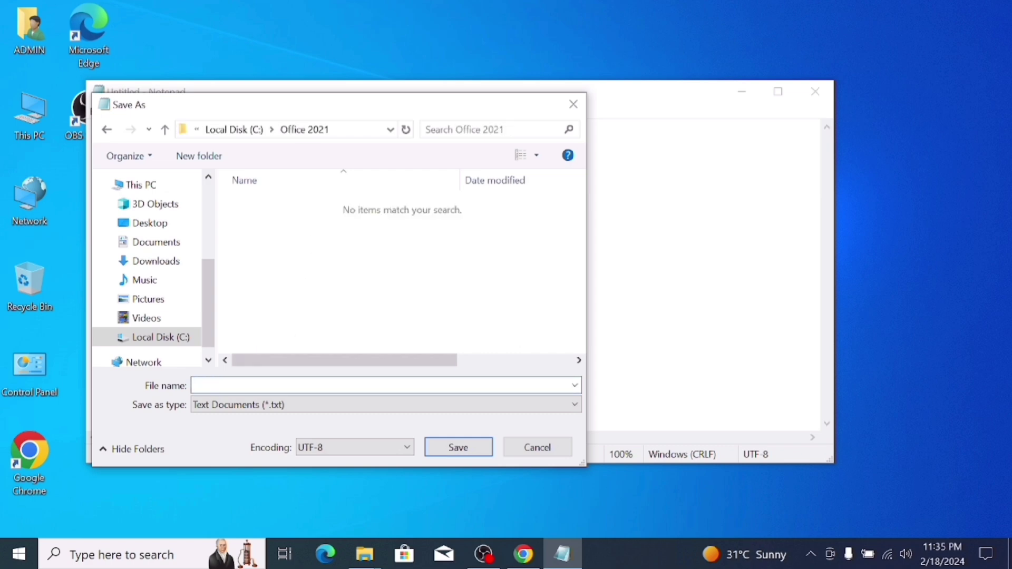
{"action": "type", "text": "O"}
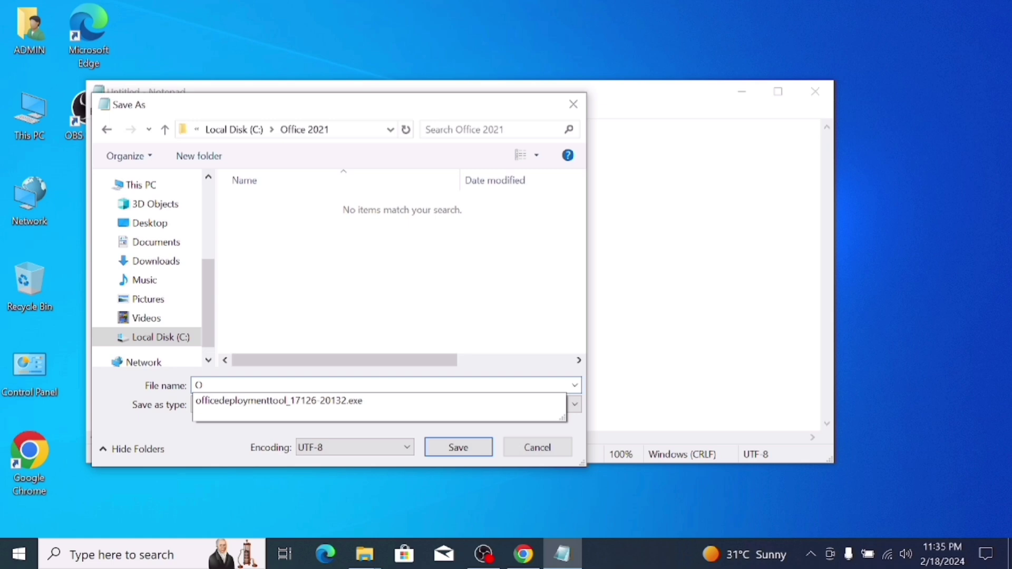
{"action": "type", "text": "ffice "}
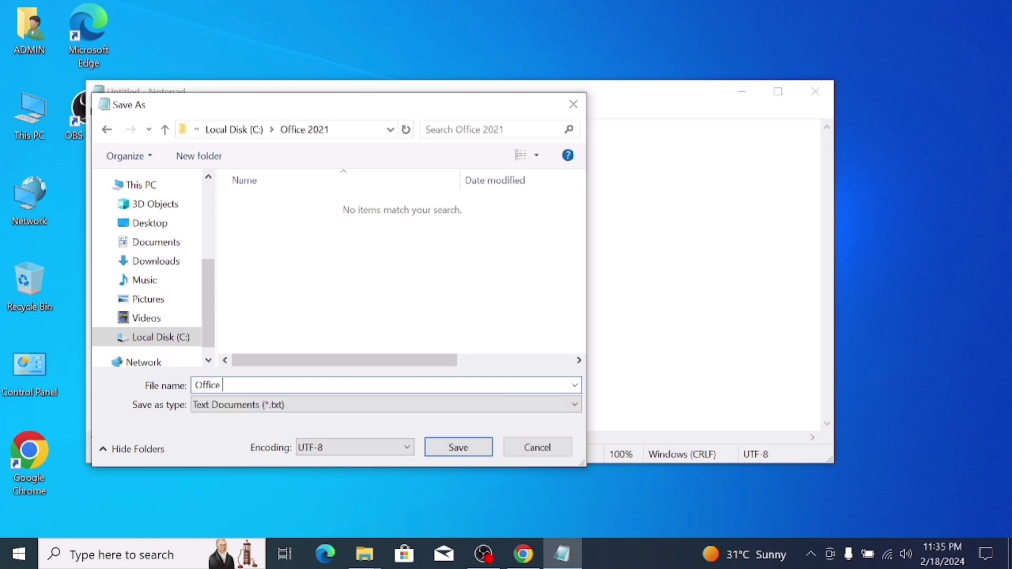
{"action": "type", "text": "Setup.txt"}
{"action": "left_click", "coordinate": [464, 449]}
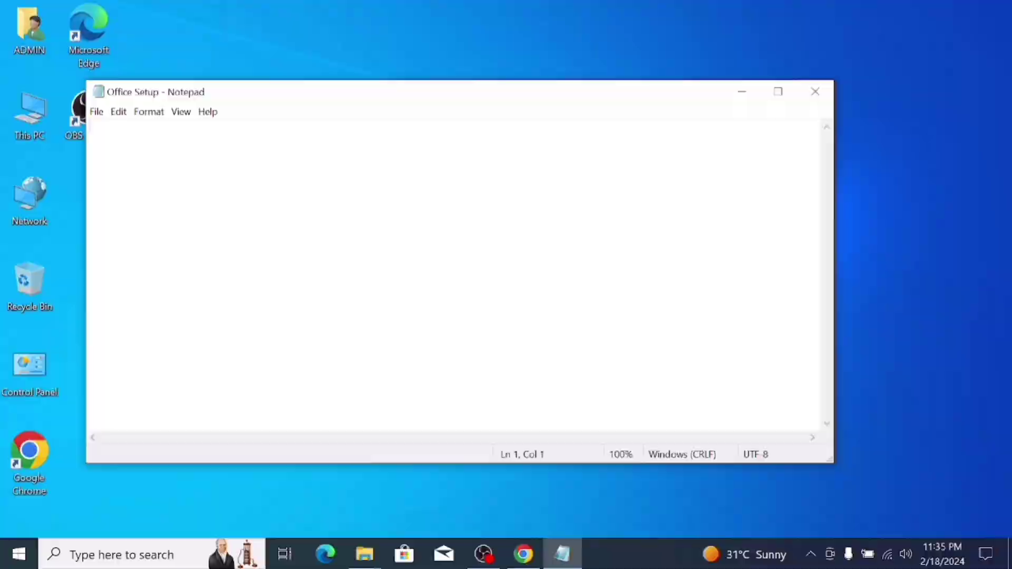
Write 'cd c:\Office 2021' and 'setup /configure configuration.xml' on two separate lines.
{"action": "type", "text": "cd c:"}
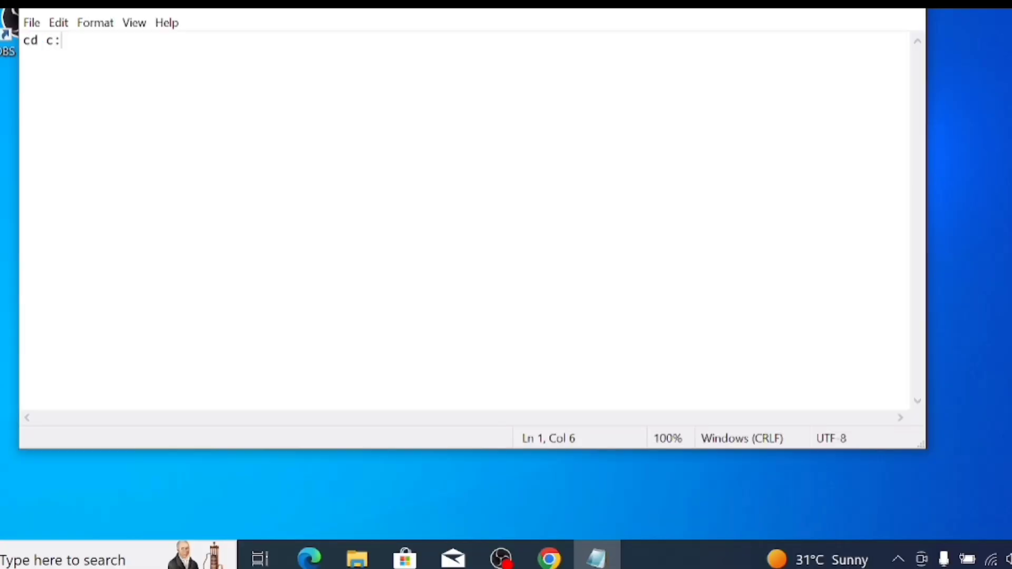
{"action": "type", "text": "\\Office"}
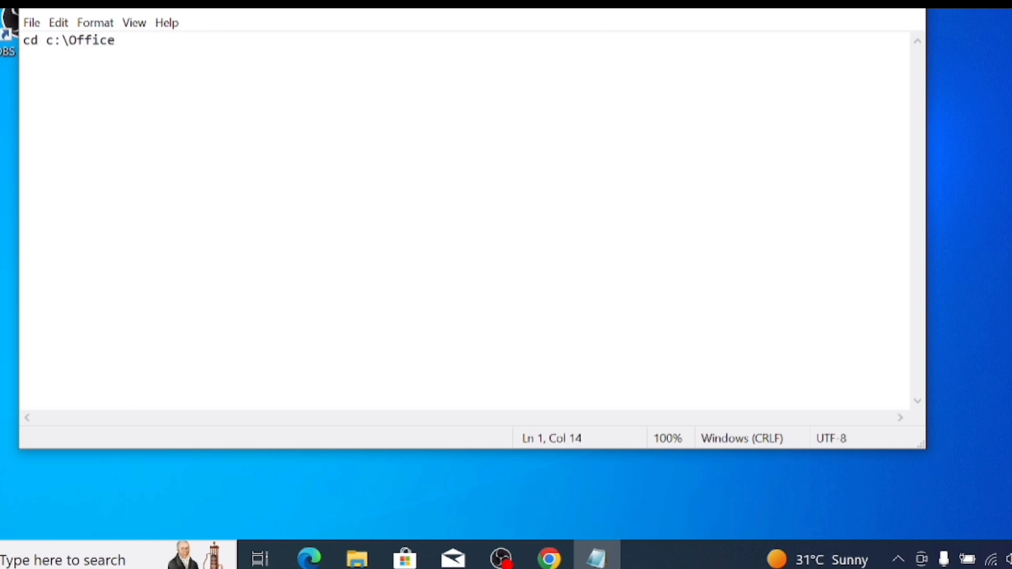
{"action": "type", "text": " 2021"}
{"action": "key", "text": "Return"}
{"action": "type", "text": "setup"}
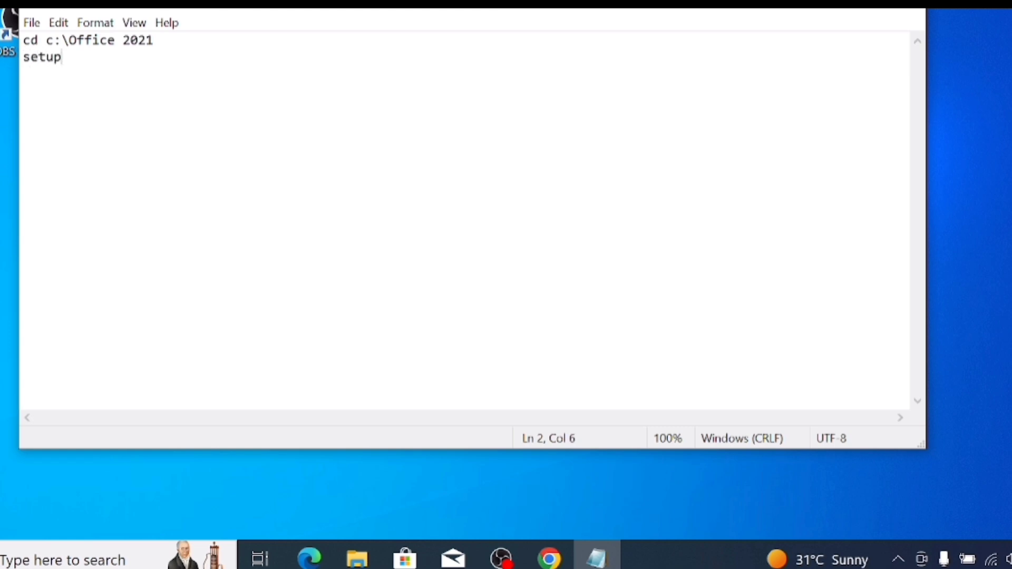
{"action": "type", "text": " /configure"}
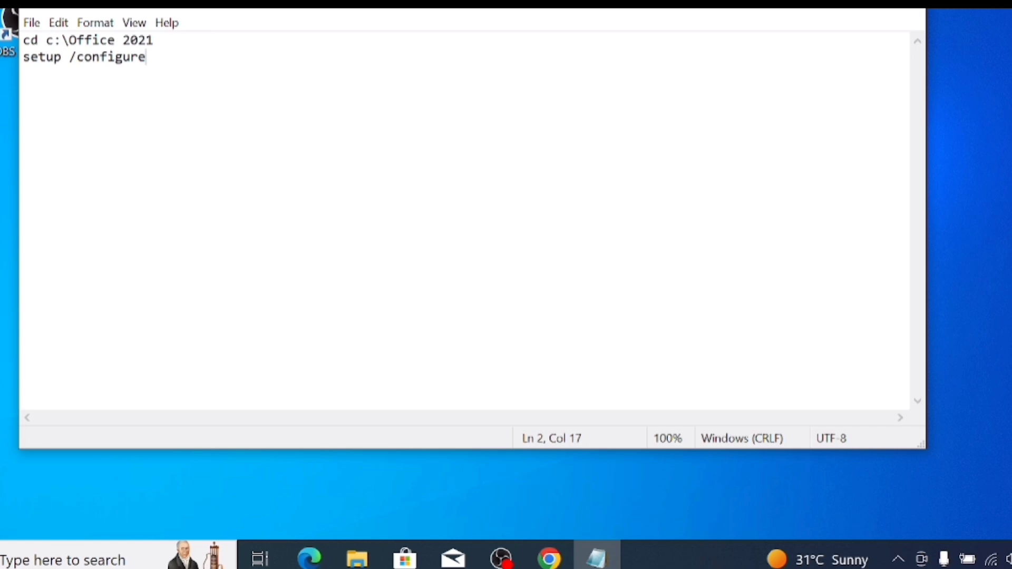
{"action": "type", "text": " configuration"}
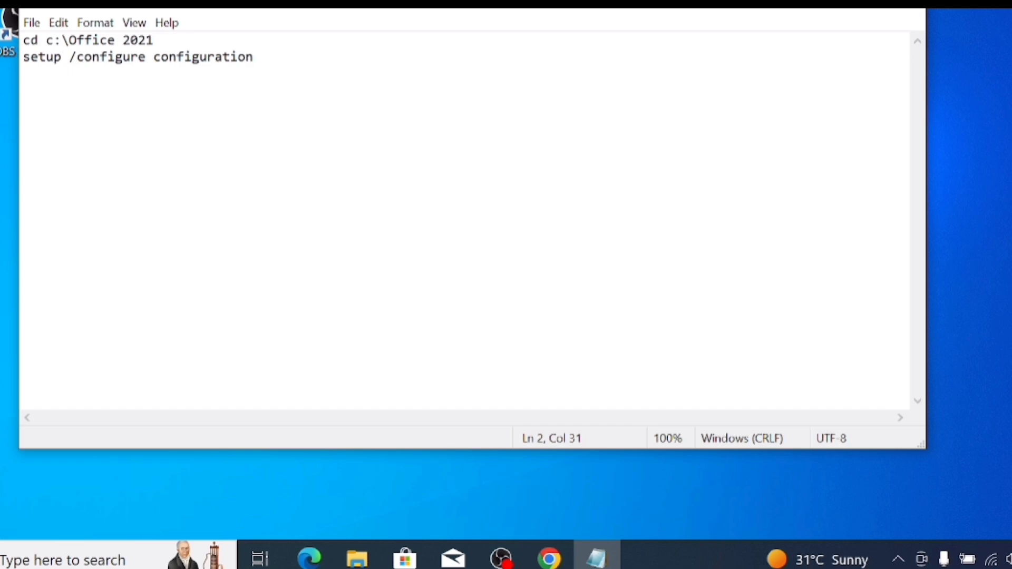
{"action": "type", "text": ".xml"}
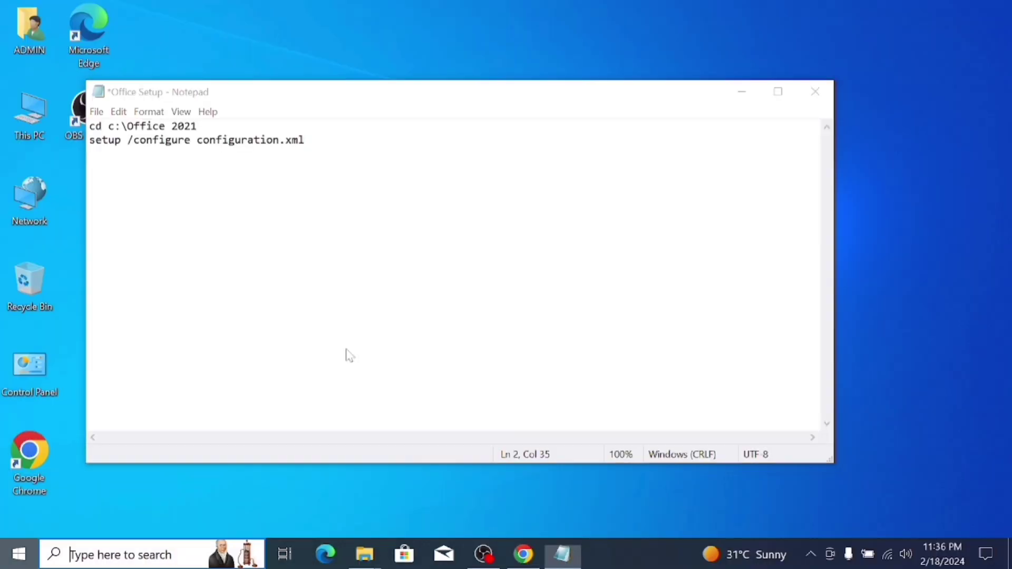
Launch Command Prompt as administrator, approve the UAC prompt, and switch back to the note.
{"action": "key", "text": "super"}
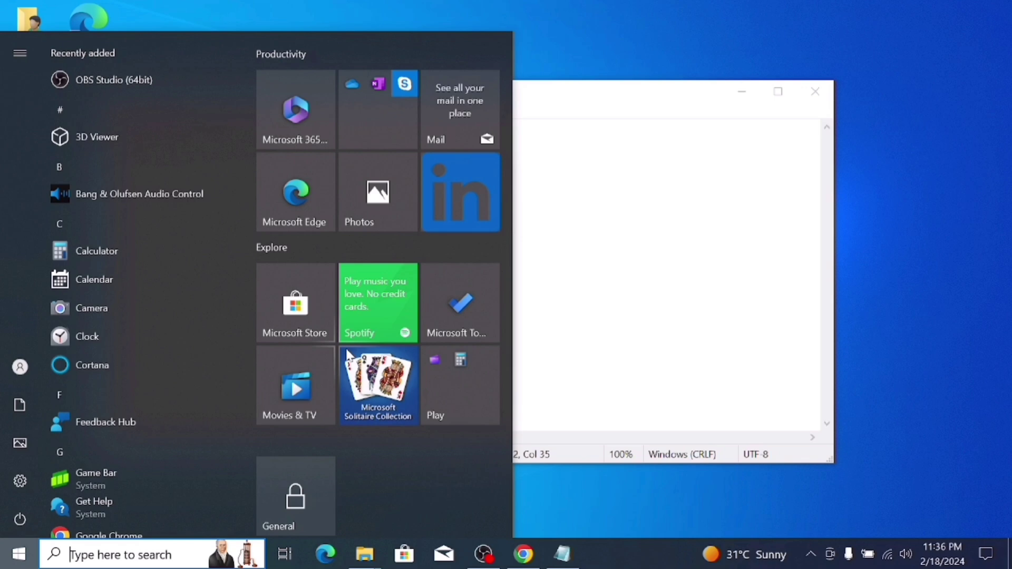
{"action": "type", "text": "c"}
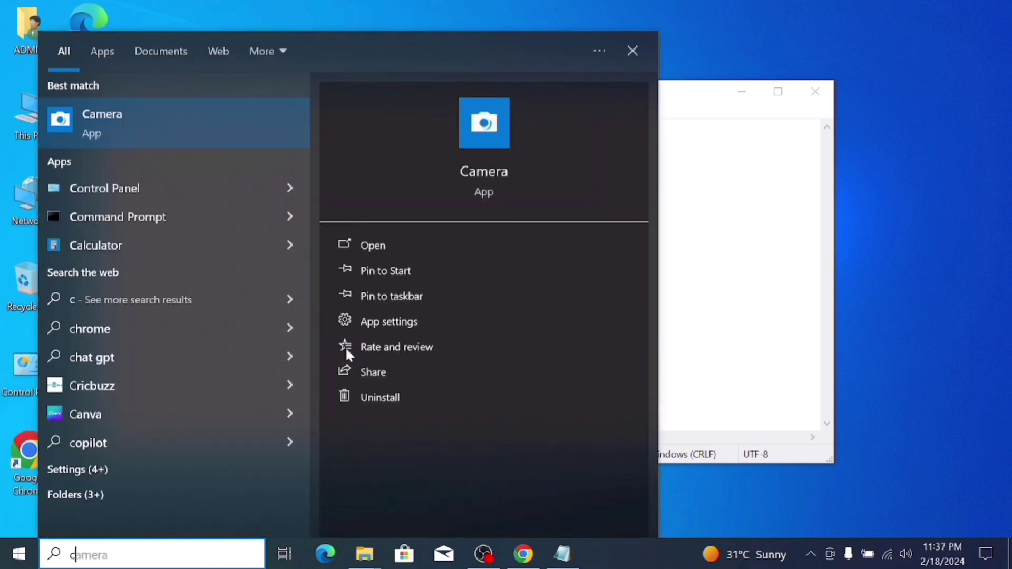
{"action": "left_click", "coordinate": [285, 218]}
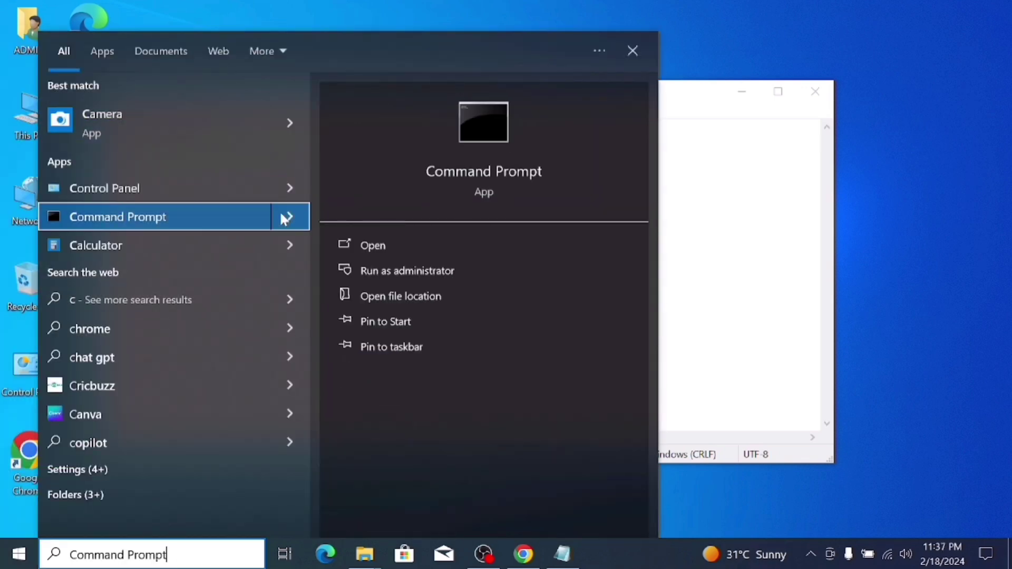
{"action": "left_click", "coordinate": [359, 281]}
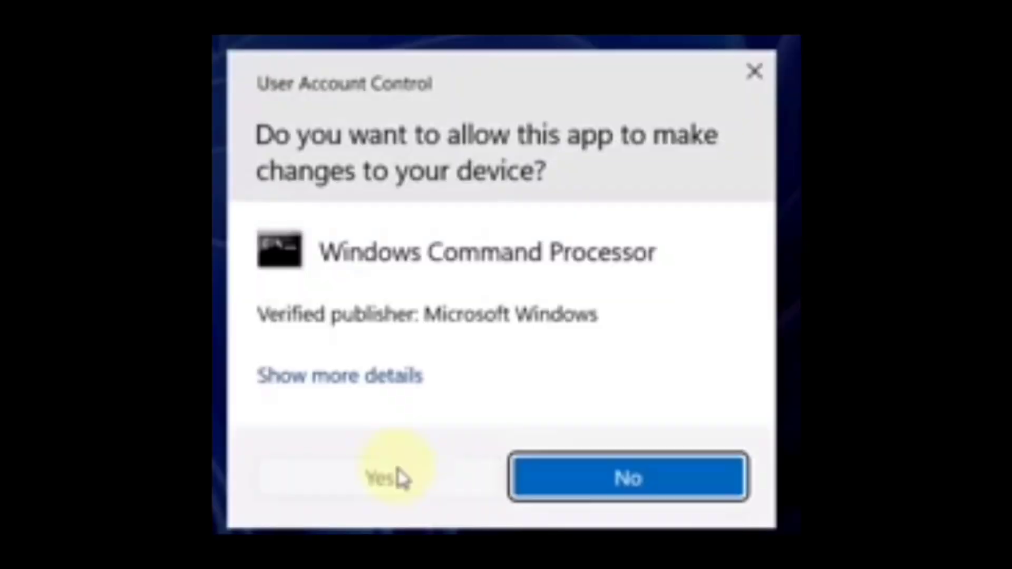
{"action": "left_click", "coordinate": [399, 474]}
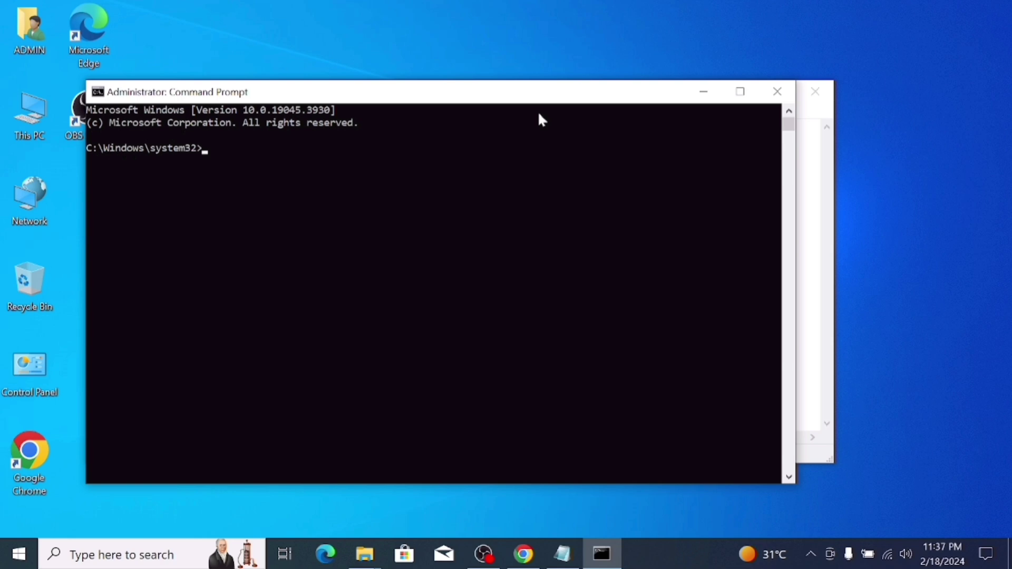
{"action": "key", "text": "alt+Tab"}
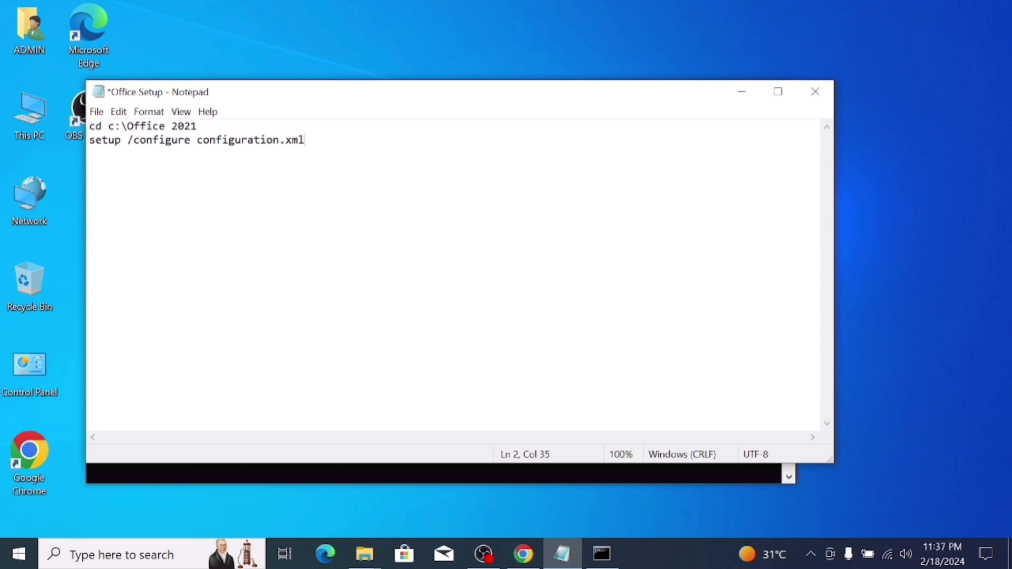
Cut the 'cd c:\Office 2021' line from the note, paste it into Command Prompt, and run it.
{"action": "key", "text": "ctrl+Home"}
{"action": "key", "text": "shift+Right"}
{"action": "key", "text": "shift+Right"}
{"action": "key", "text": "shift+Right"}
{"action": "key", "text": "shift+Right"}
{"action": "key", "text": "shift+Right"}
{"action": "key", "text": "shift+Right"}
{"action": "key", "text": "shift+Right"}
{"action": "key", "text": "shift+Right"}
{"action": "key", "text": "shift+Right"}
{"action": "key", "text": "shift+Right"}
{"action": "key", "text": "shift+Right"}
{"action": "key", "text": "shift+Right"}
{"action": "key", "text": "shift+Right"}
{"action": "key", "text": "shift+Right"}
{"action": "key", "text": "shift+Right"}
{"action": "key", "text": "shift+Right"}
{"action": "key", "text": "shift+Right"}
{"action": "key", "text": "ctrl+c"}
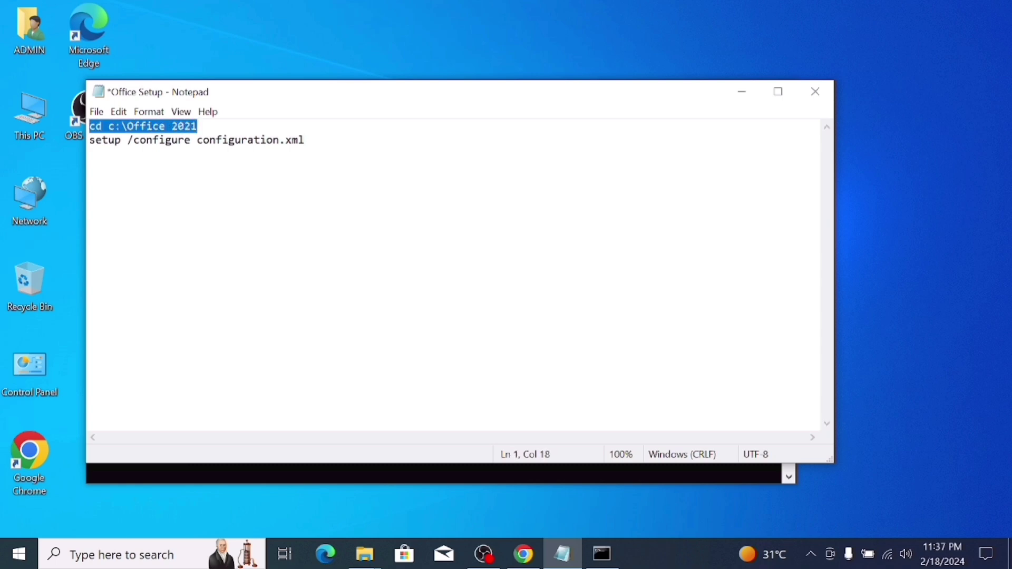
{"action": "right_click", "coordinate": [201, 122]}
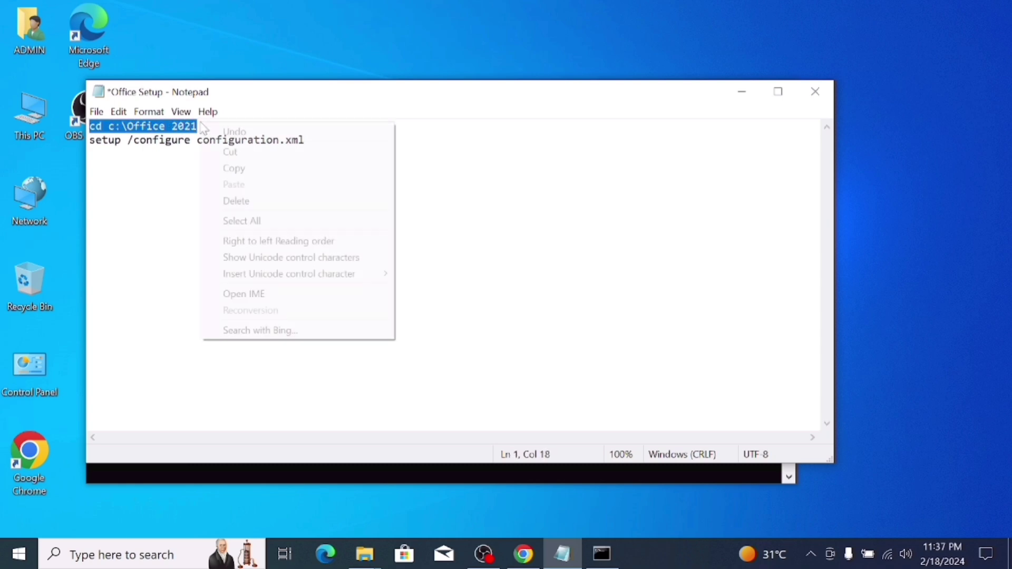
{"action": "left_click", "coordinate": [228, 153]}
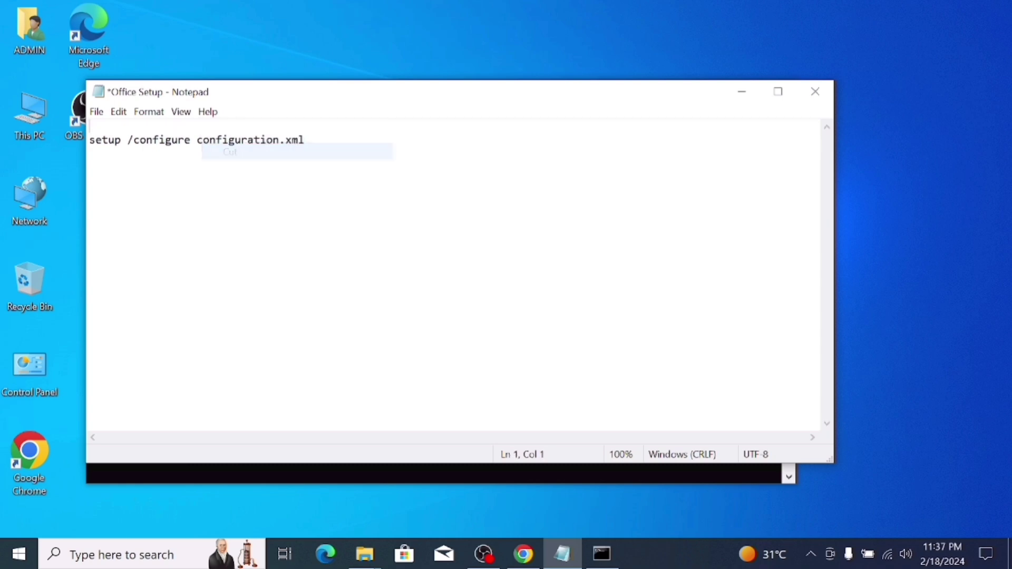
{"action": "left_click", "coordinate": [743, 93]}
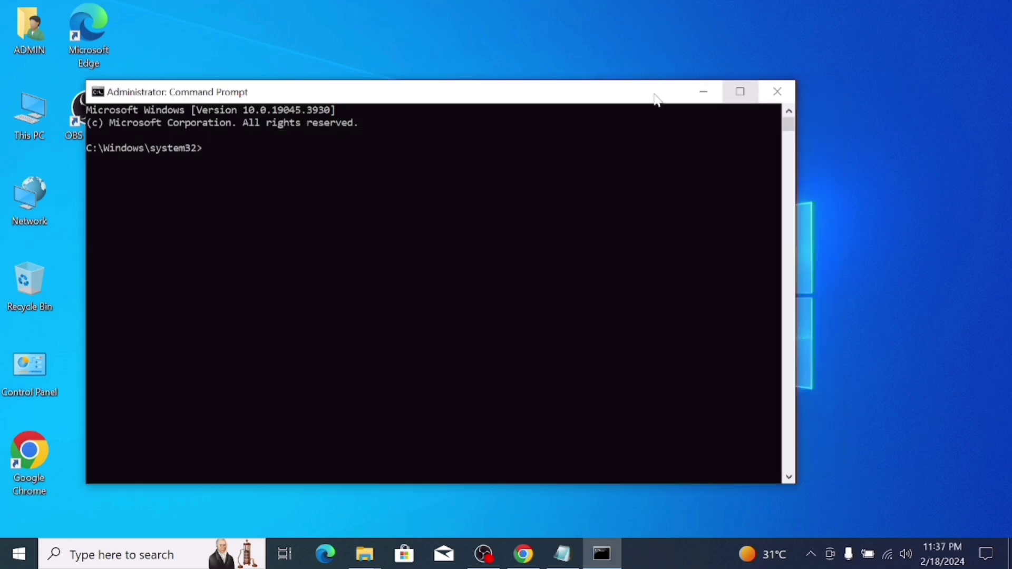
{"action": "left_click", "coordinate": [98, 94]}
{"action": "mouse_move", "coordinate": [135, 220]}
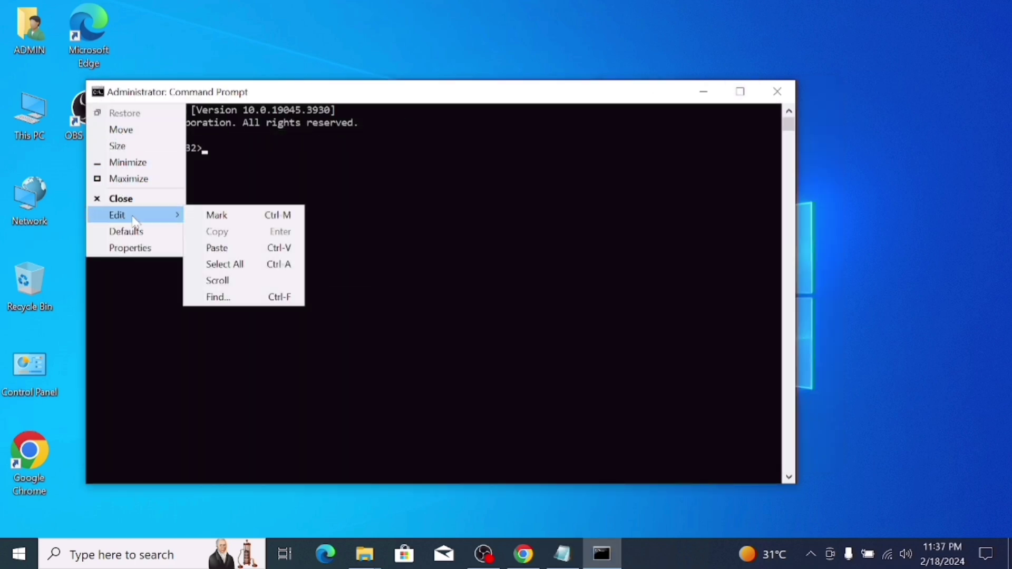
{"action": "left_click", "coordinate": [232, 247]}
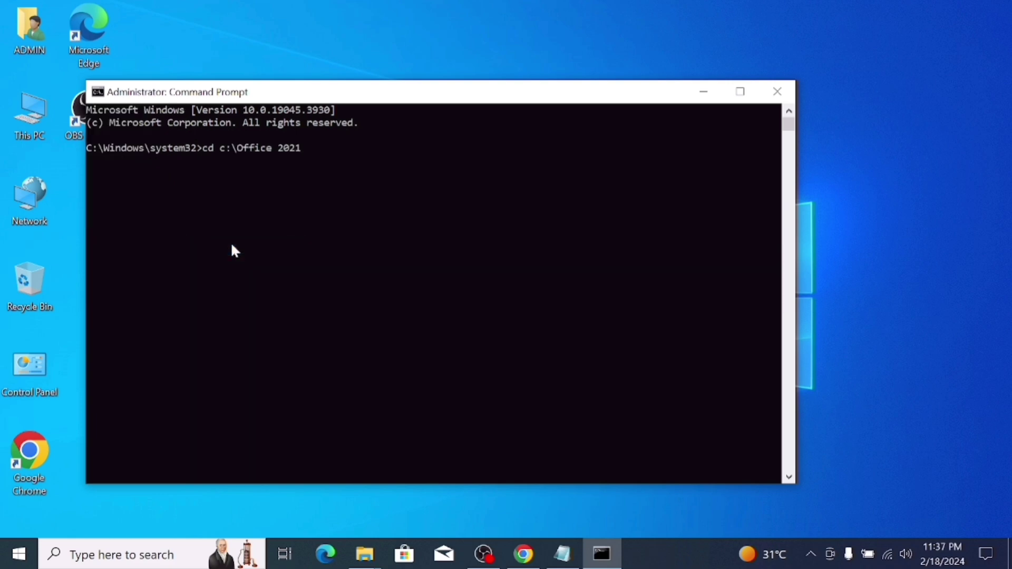
{"action": "key", "text": "Return"}
Cut the 'setup /configure configuration.xml' line, paste it into Command Prompt, and run it.
{"action": "left_click", "coordinate": [562, 552]}
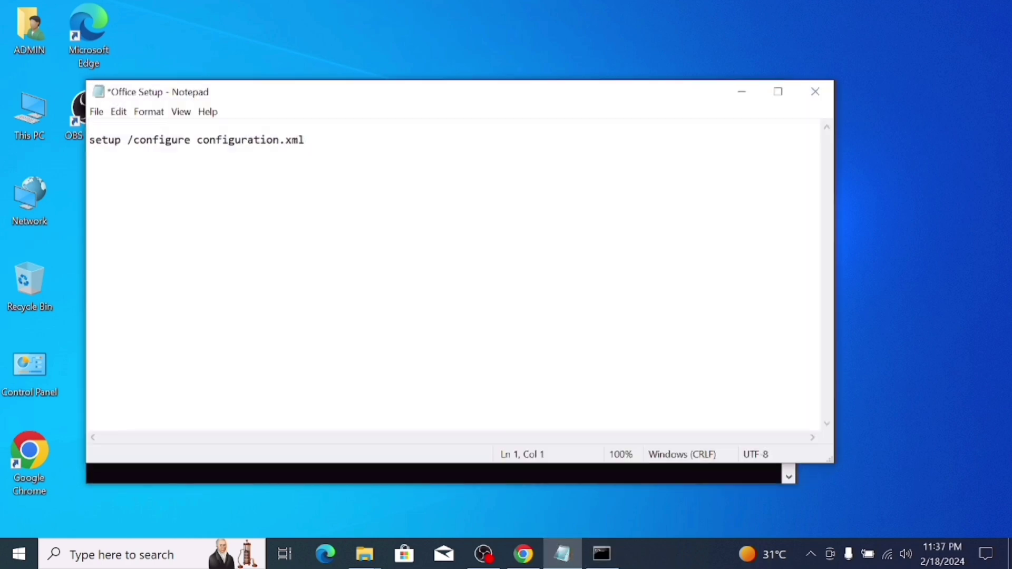
{"action": "left_click_drag", "start_coordinate": [90, 140], "coordinate": [305, 139]}
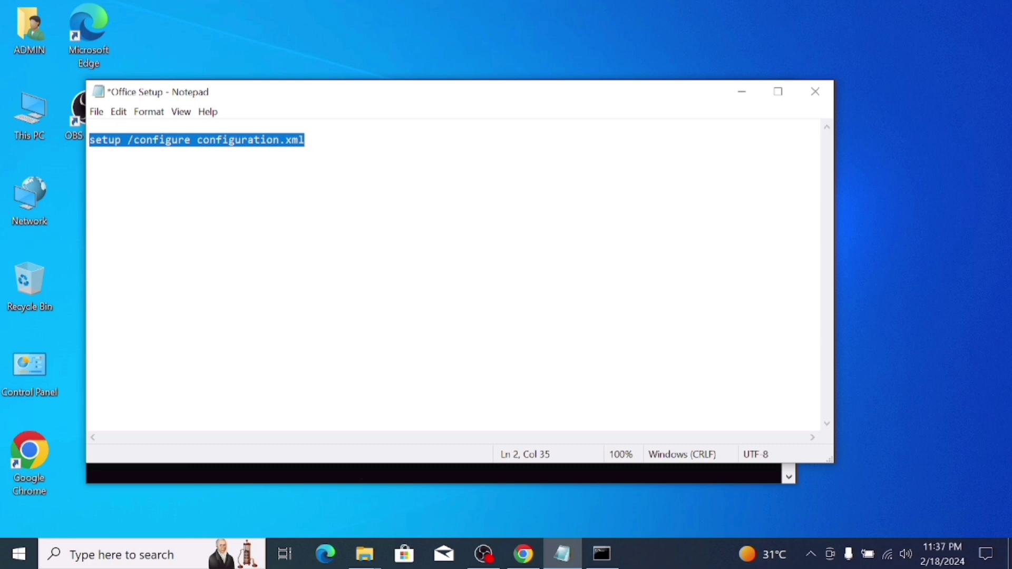
{"action": "right_click", "coordinate": [316, 141]}
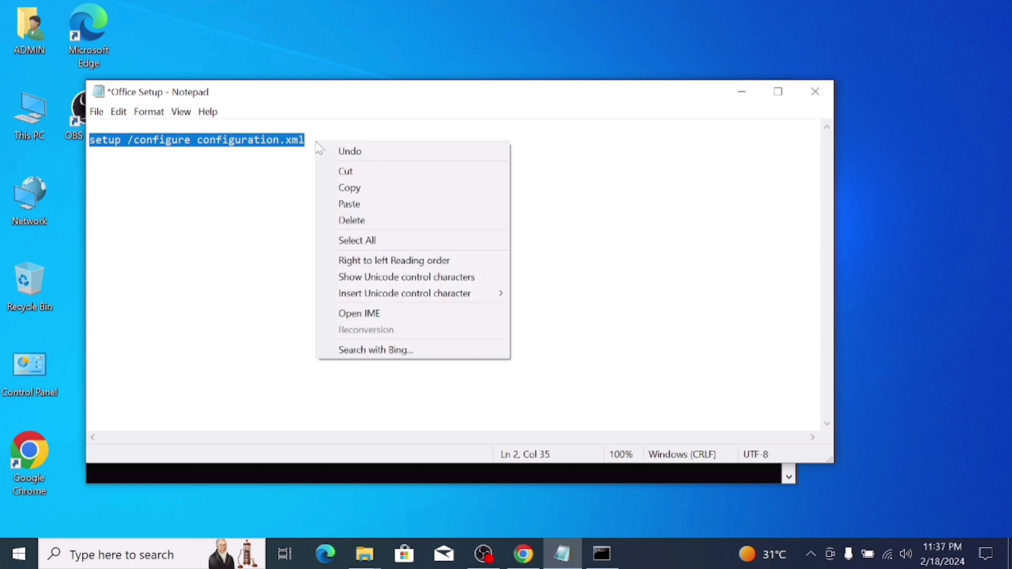
{"action": "left_click", "coordinate": [345, 171]}
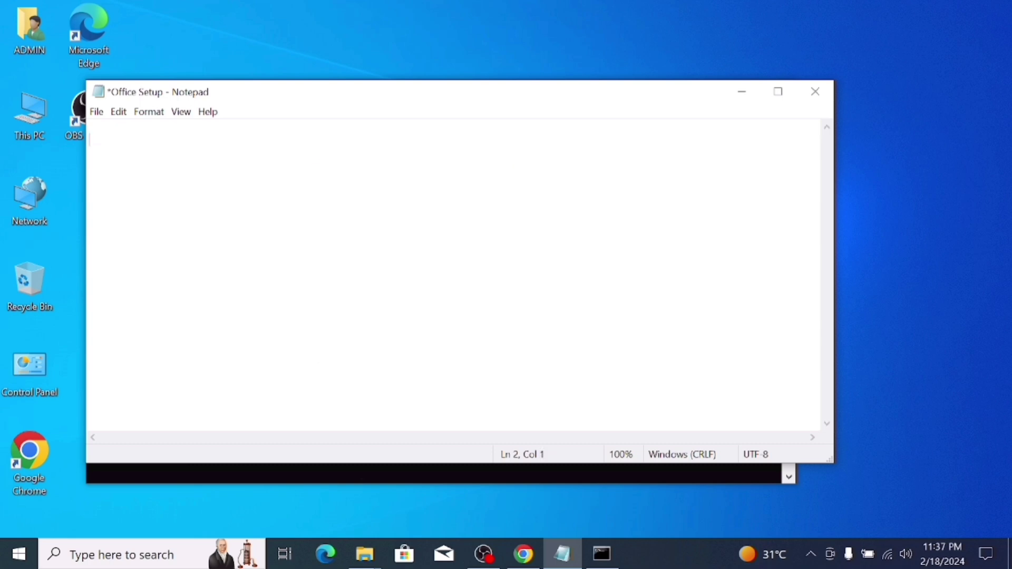
{"action": "left_click", "coordinate": [742, 92]}
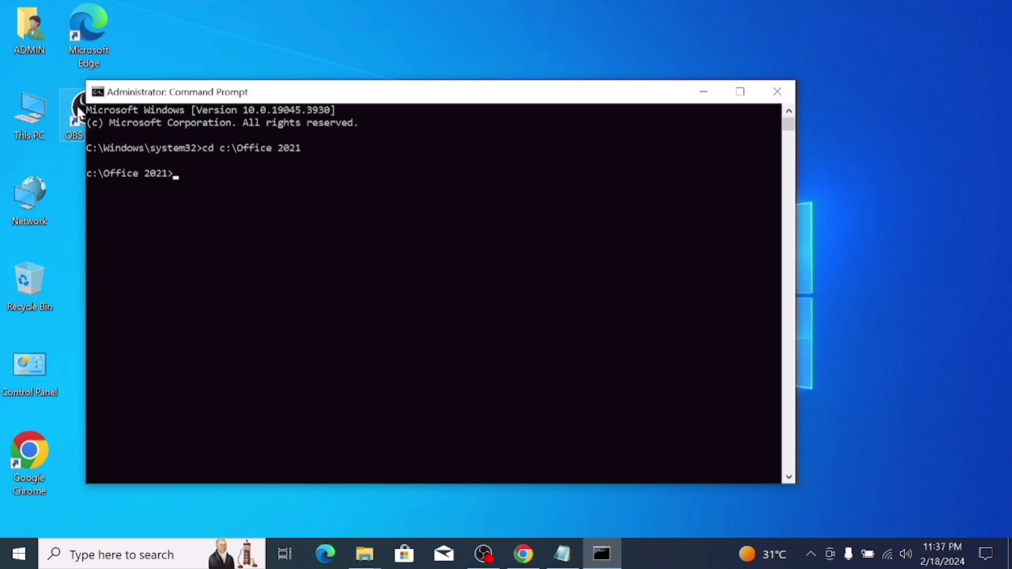
{"action": "left_click", "coordinate": [99, 94]}
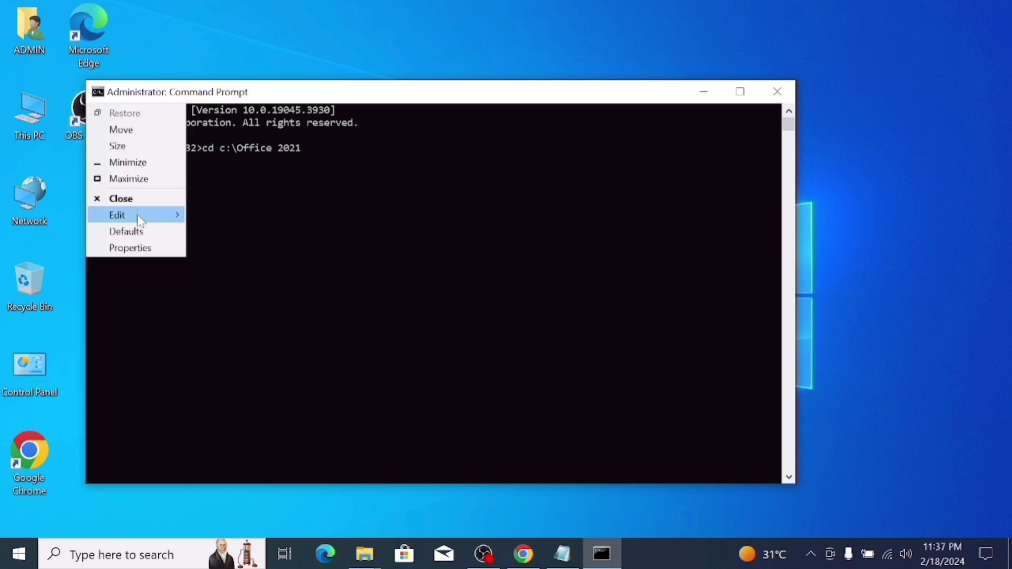
{"action": "mouse_move", "coordinate": [136, 217]}
{"action": "left_click", "coordinate": [216, 248]}
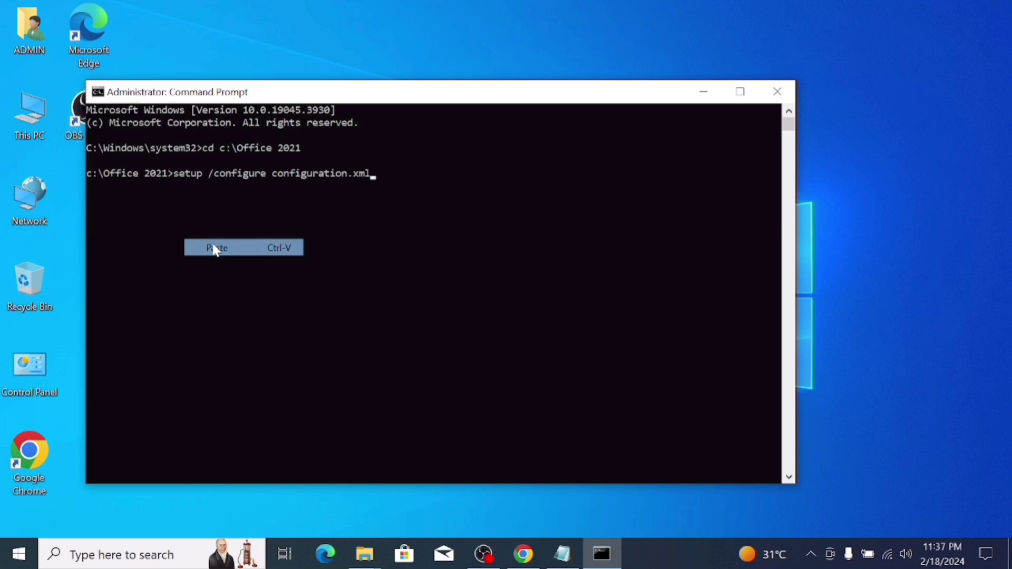
{"action": "key", "text": "Return"}
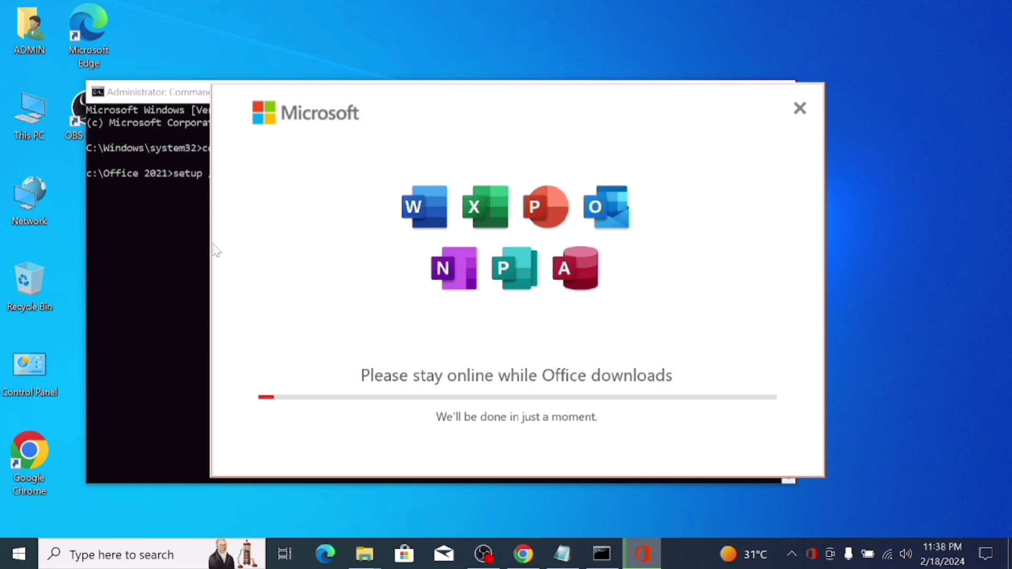
Wait while the Office installer downloads and installs Office until the prompt returns.
{"action": "mouse_move", "coordinate": [535, 557]}
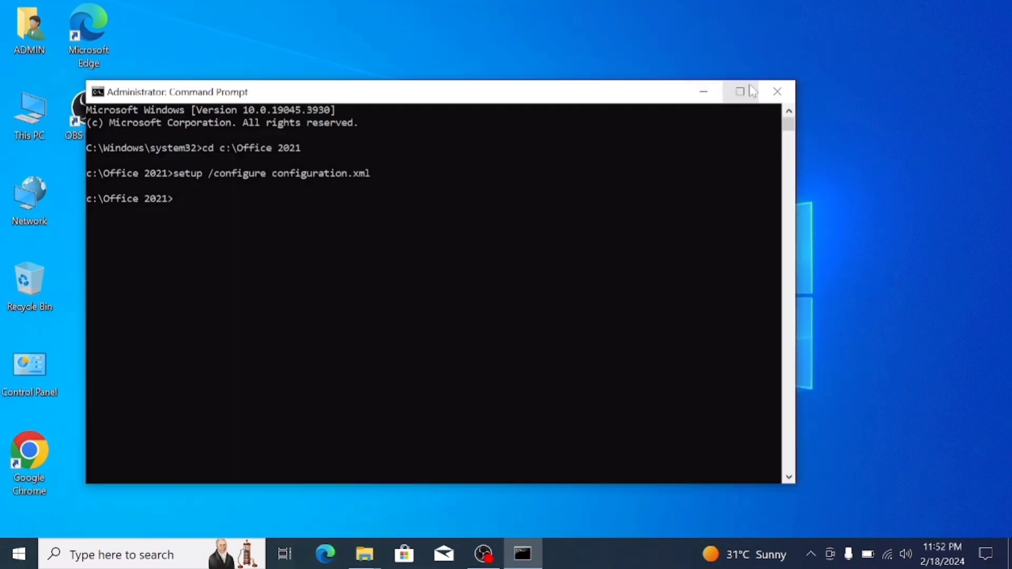
Close Command Prompt and start a blank document in Word from the Start menu.
{"action": "left_click", "coordinate": [774, 93]}
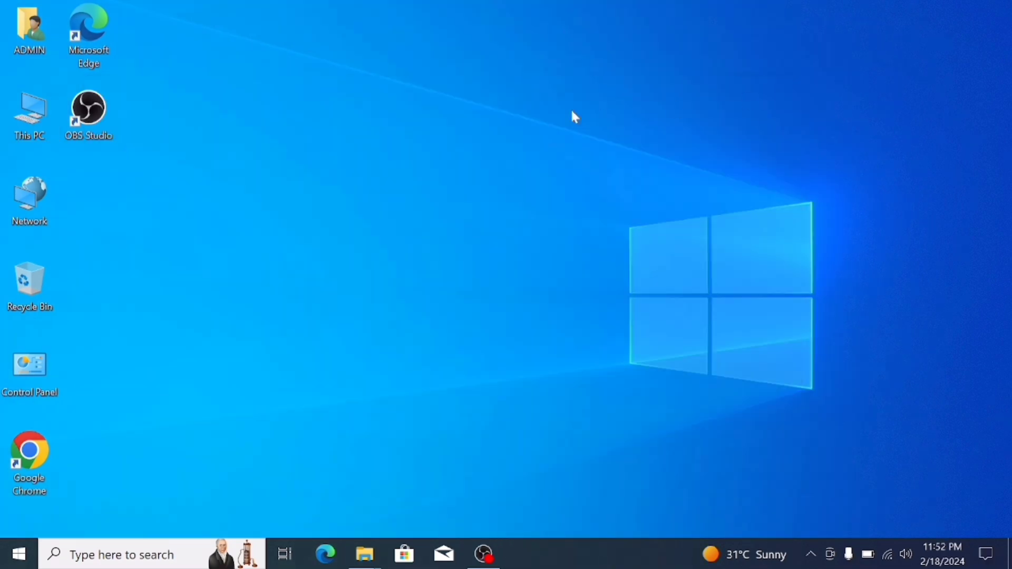
{"action": "key", "text": "super"}
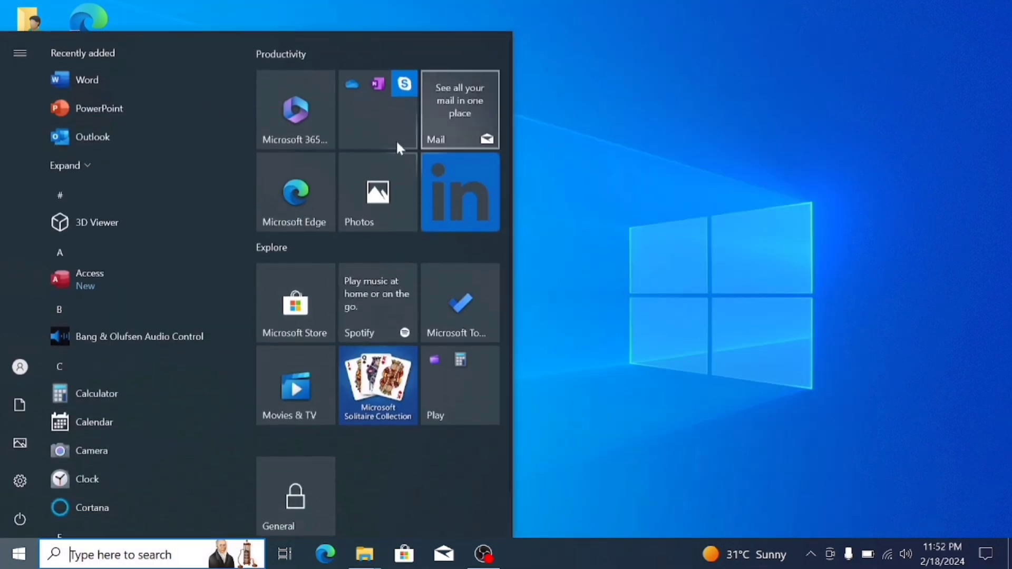
{"action": "left_click", "coordinate": [174, 95]}
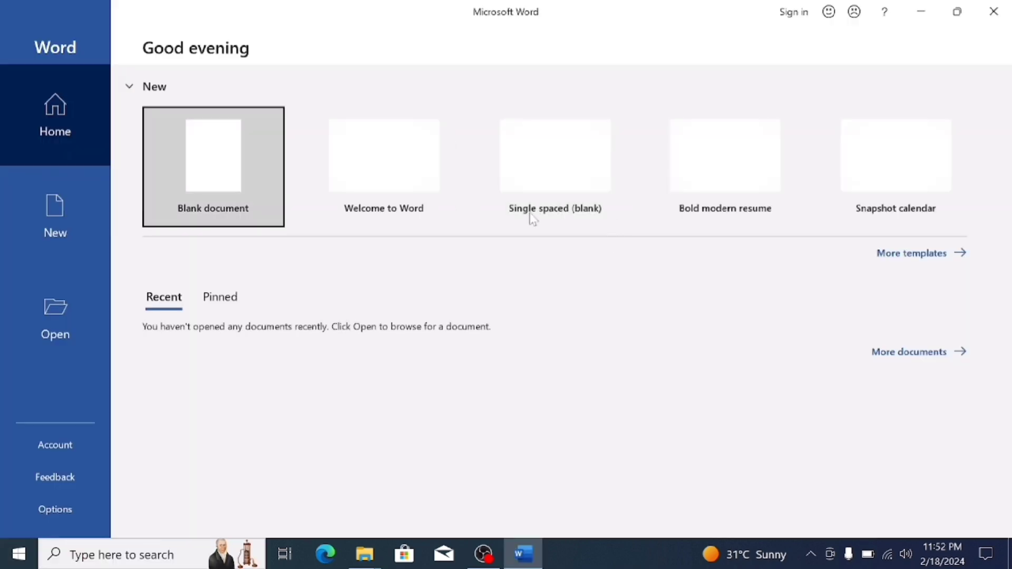
{"action": "left_click", "coordinate": [238, 157]}
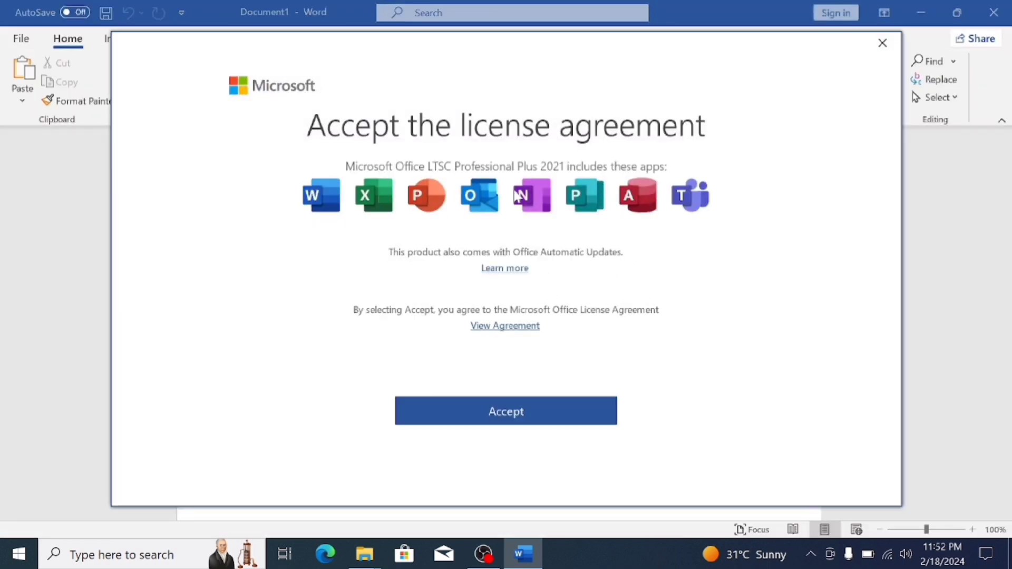
Accept the Office LTSC Professional Plus 2021 license and close the privacy notice.
{"action": "left_click", "coordinate": [546, 419]}
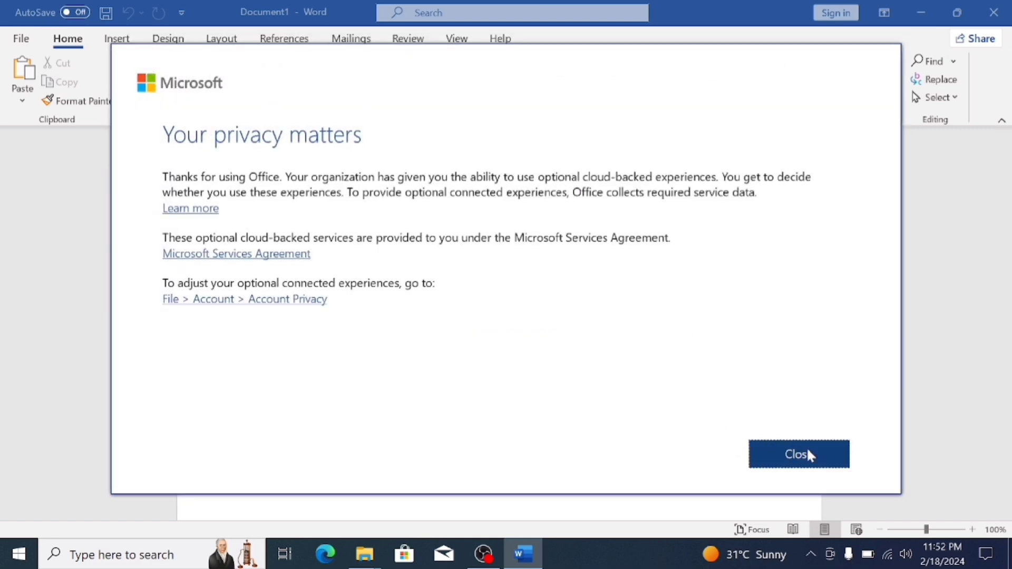
{"action": "left_click", "coordinate": [811, 454]}
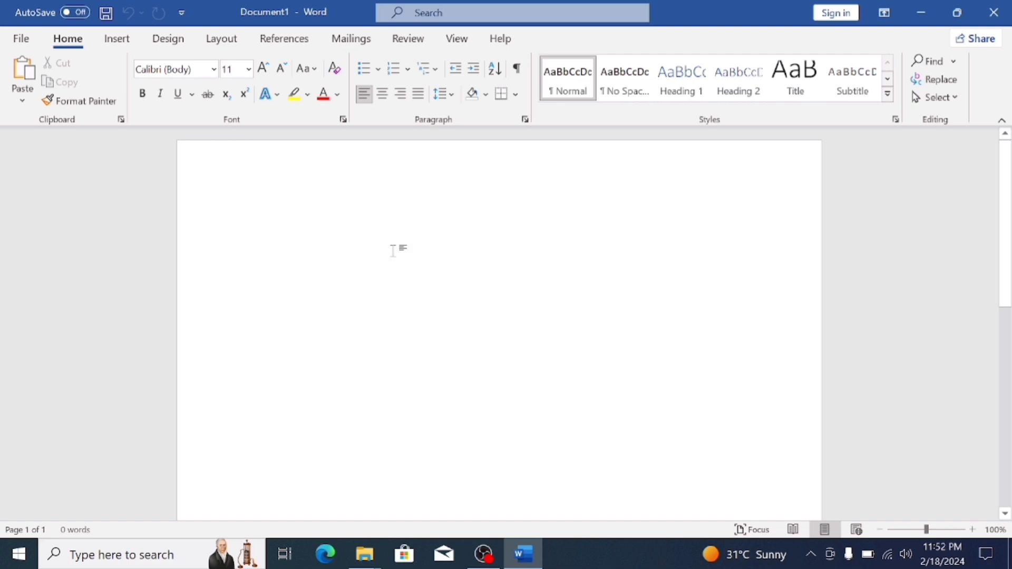
Type 'welcome' in the document, save it to the Desktop as welcome, and close it.
{"action": "type", "text": "we"}
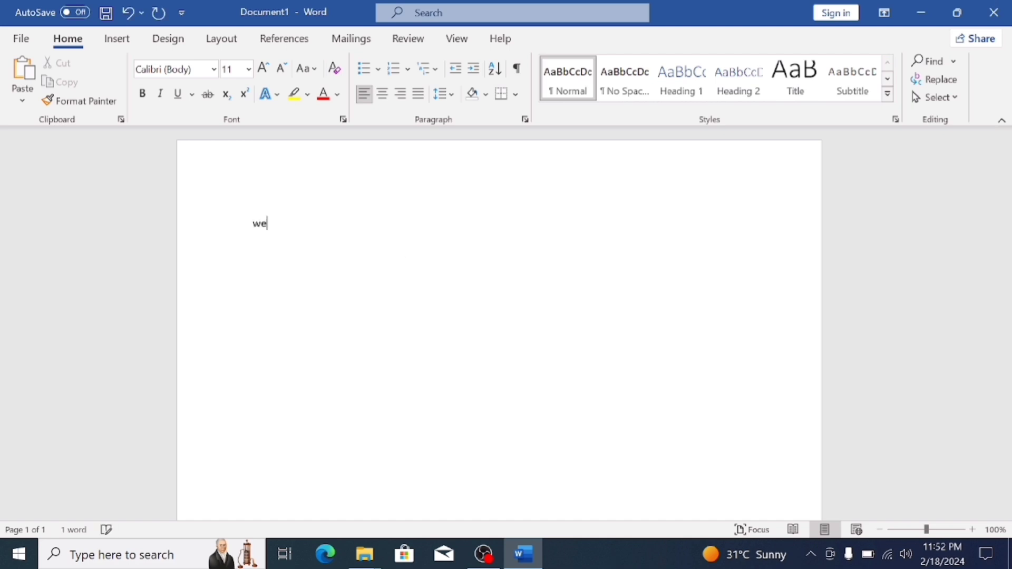
{"action": "type", "text": "lcome"}
{"action": "key", "text": "ctrl+s"}
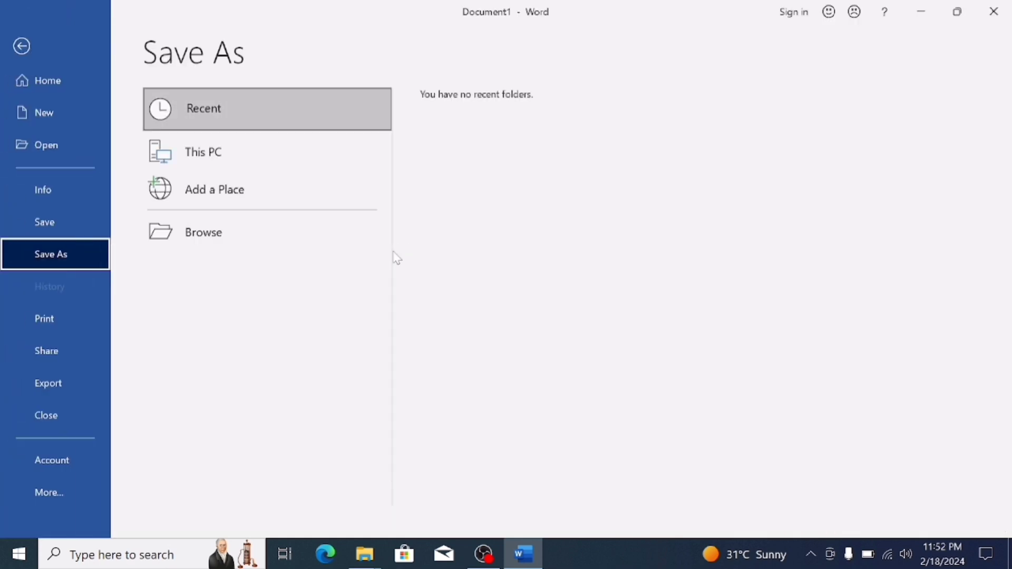
{"action": "left_click", "coordinate": [272, 142]}
{"action": "left_click", "coordinate": [439, 145]}
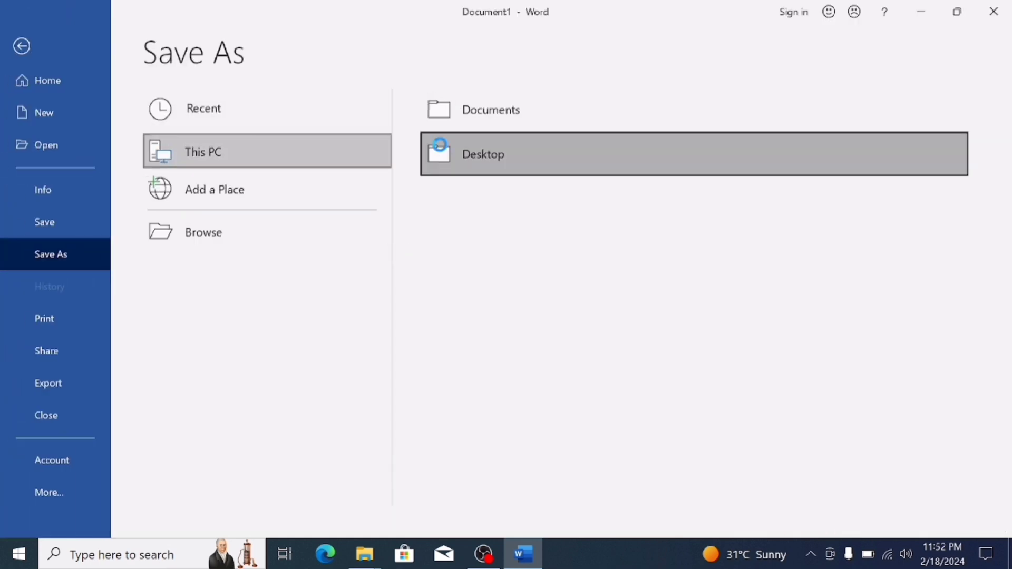
{"action": "scroll", "coordinate": [63, 158], "scroll_direction": "down", "scroll_amount": 5}
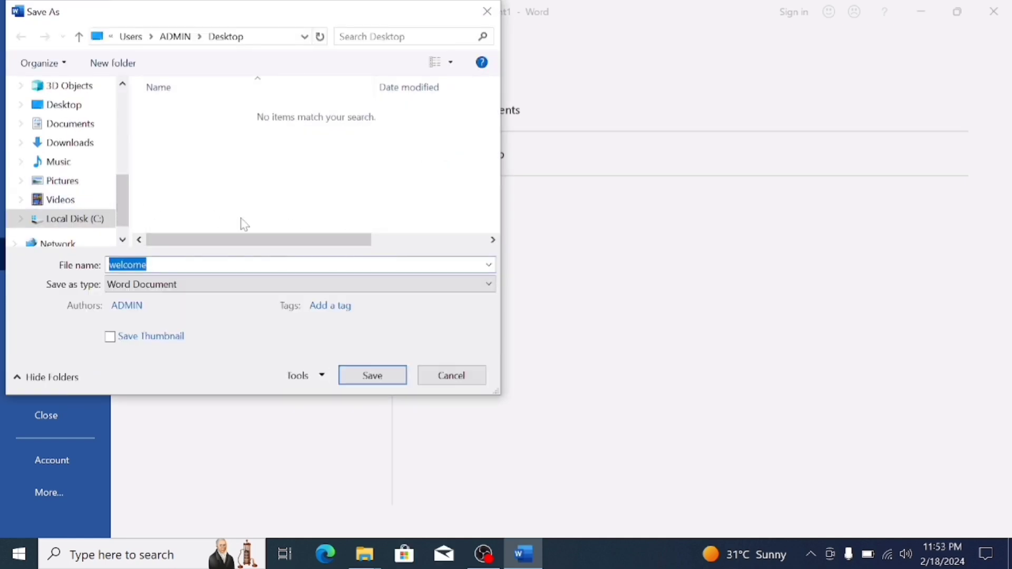
{"action": "left_click", "coordinate": [379, 380]}
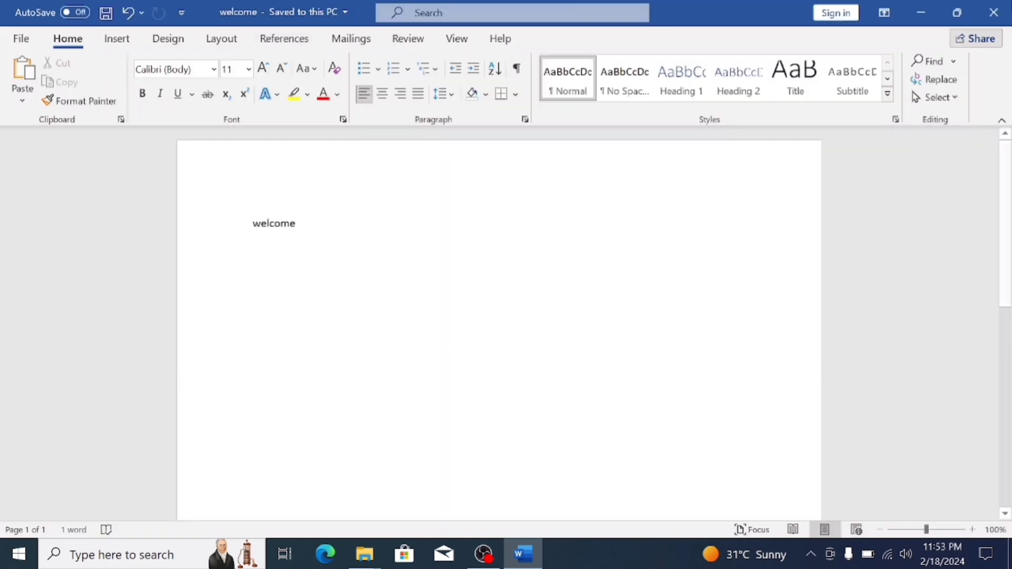
{"action": "left_click", "coordinate": [992, 11]}
Close Word, then search the Start menu for 'e' and launch Excel.
{"action": "left_click", "coordinate": [992, 11]}
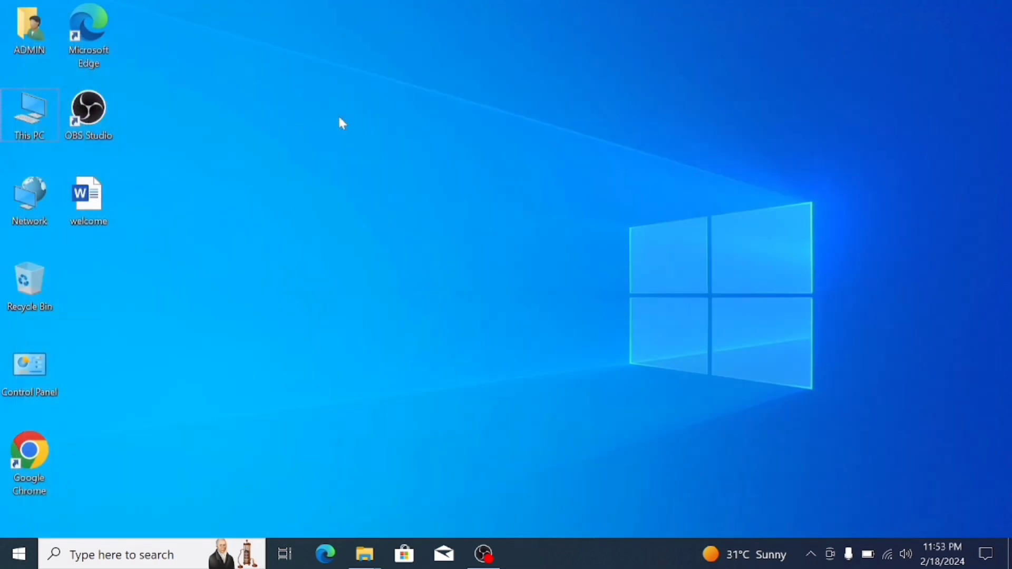
{"action": "key", "text": "super"}
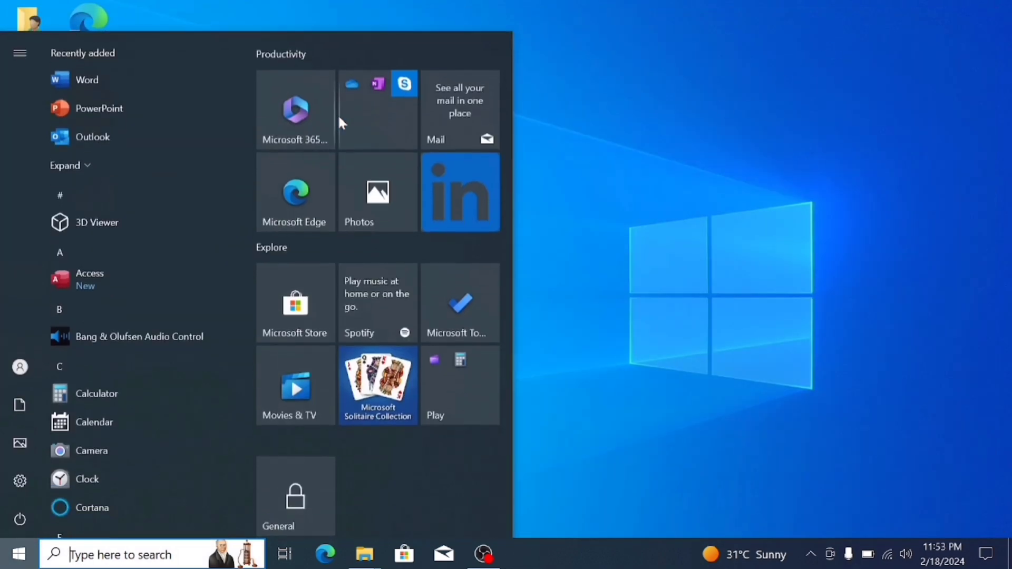
{"action": "type", "text": "e"}
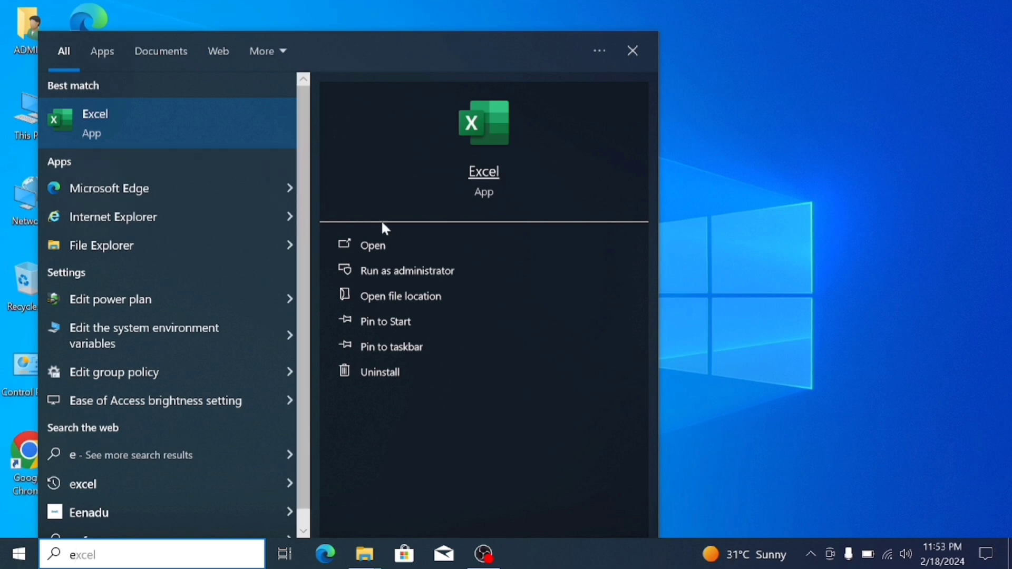
{"action": "left_click", "coordinate": [375, 245]}
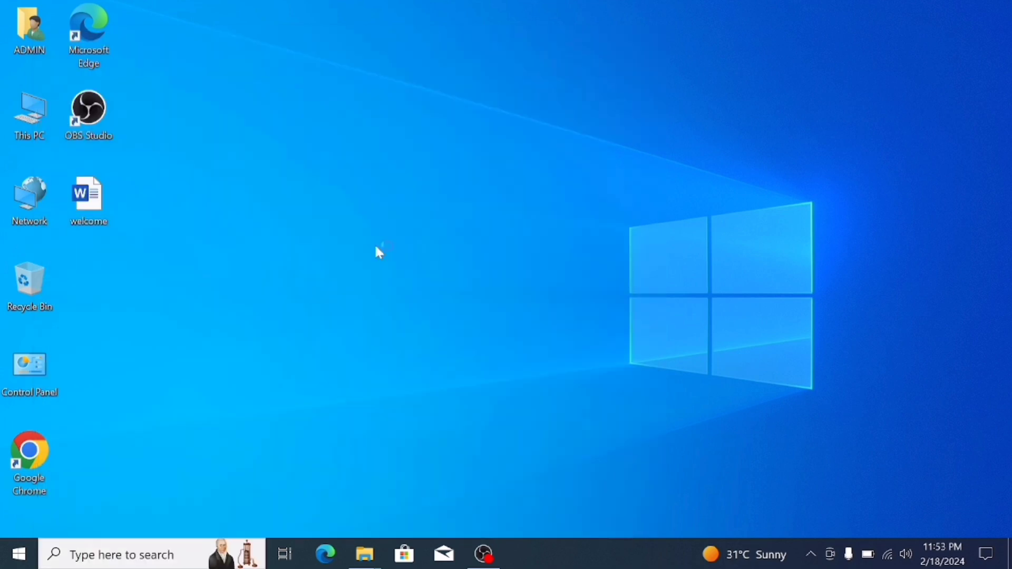